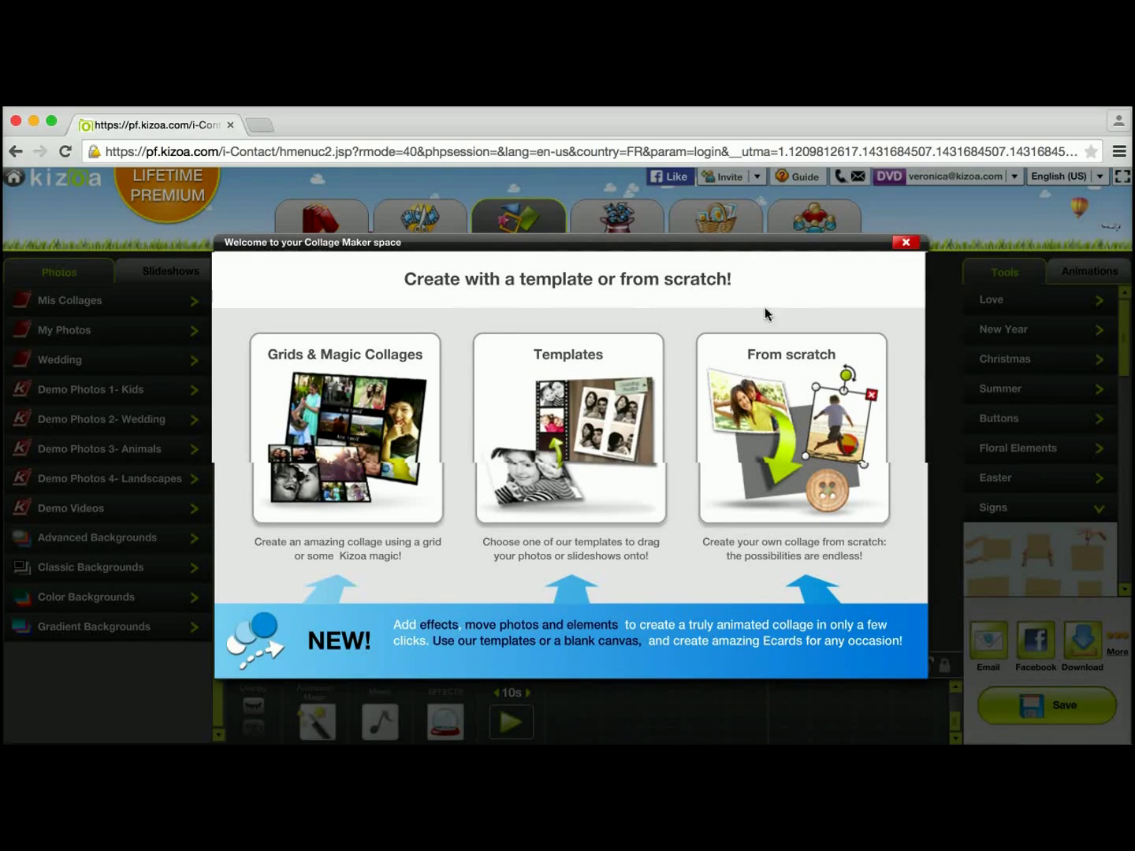
# Start a collage from scratch and set the wedding-rings design from the advanced backgrounds as its background.
pyautogui.click(799, 368)
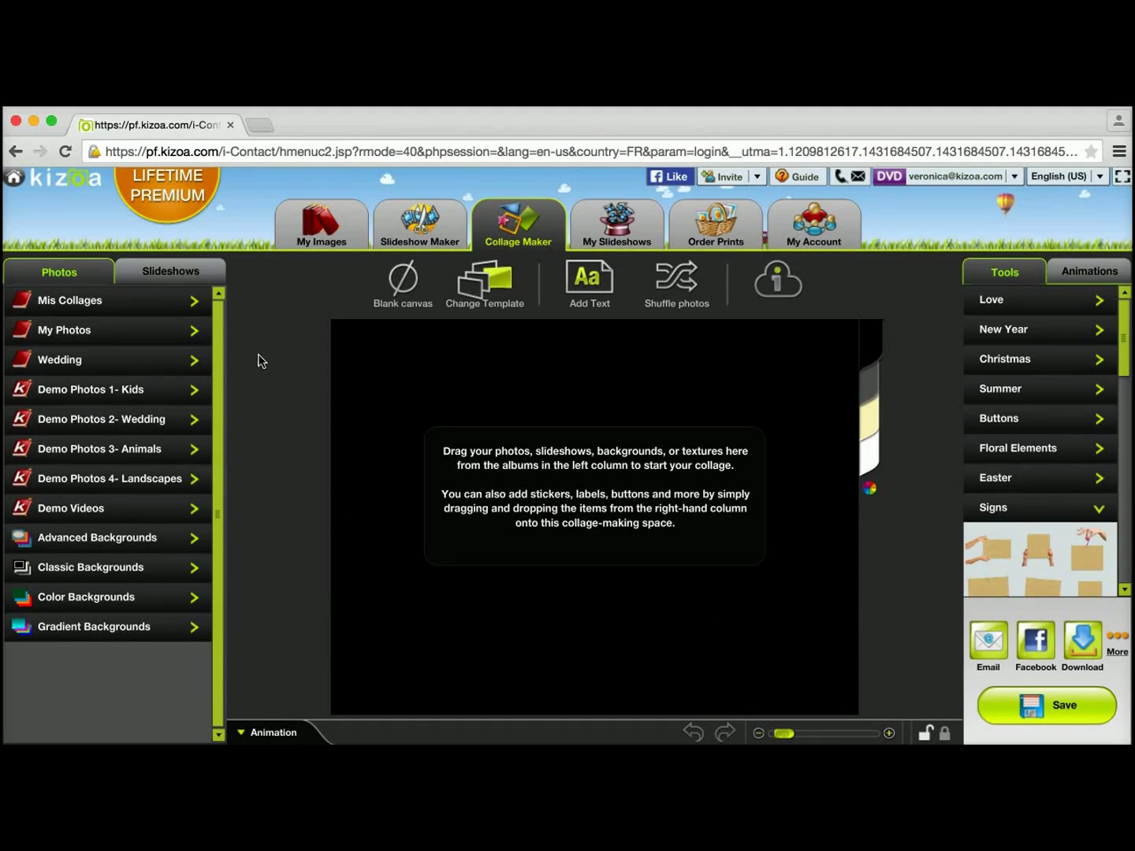
pyautogui.click(196, 546)
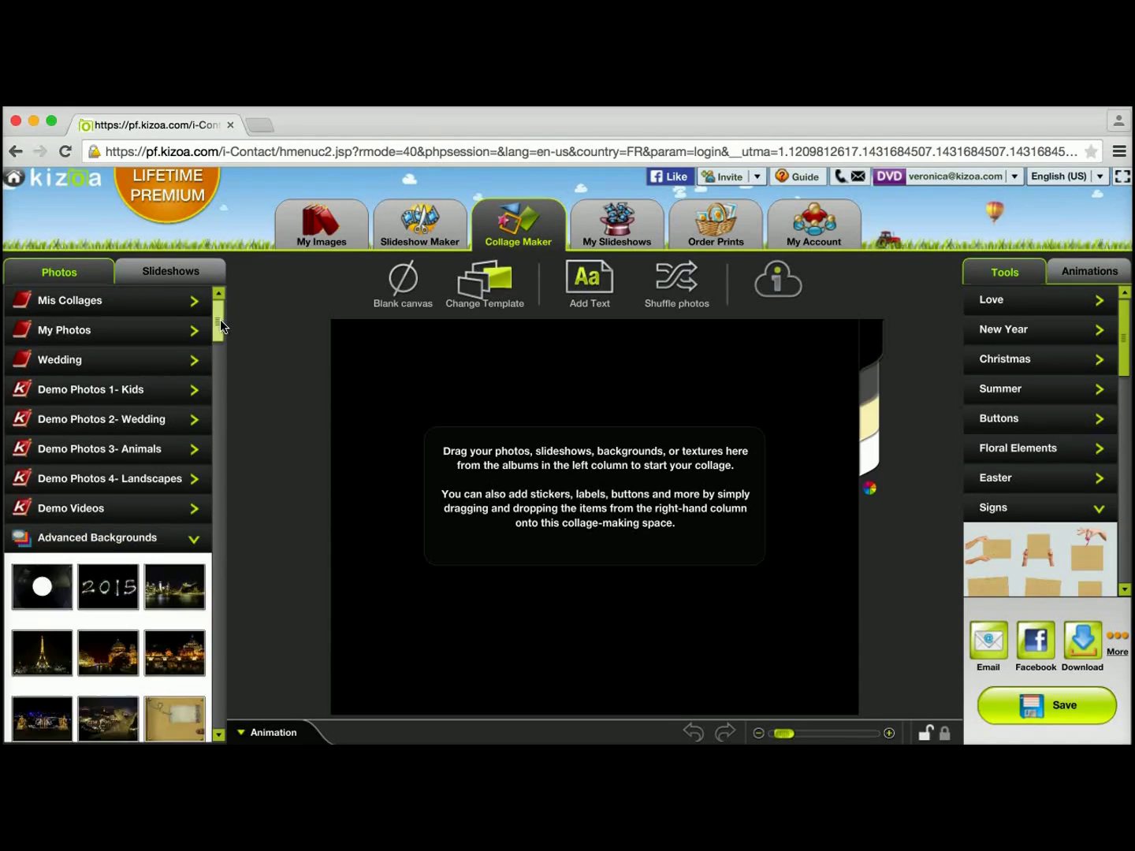
pyautogui.moveTo(220, 318); pyautogui.dragTo(218, 352)
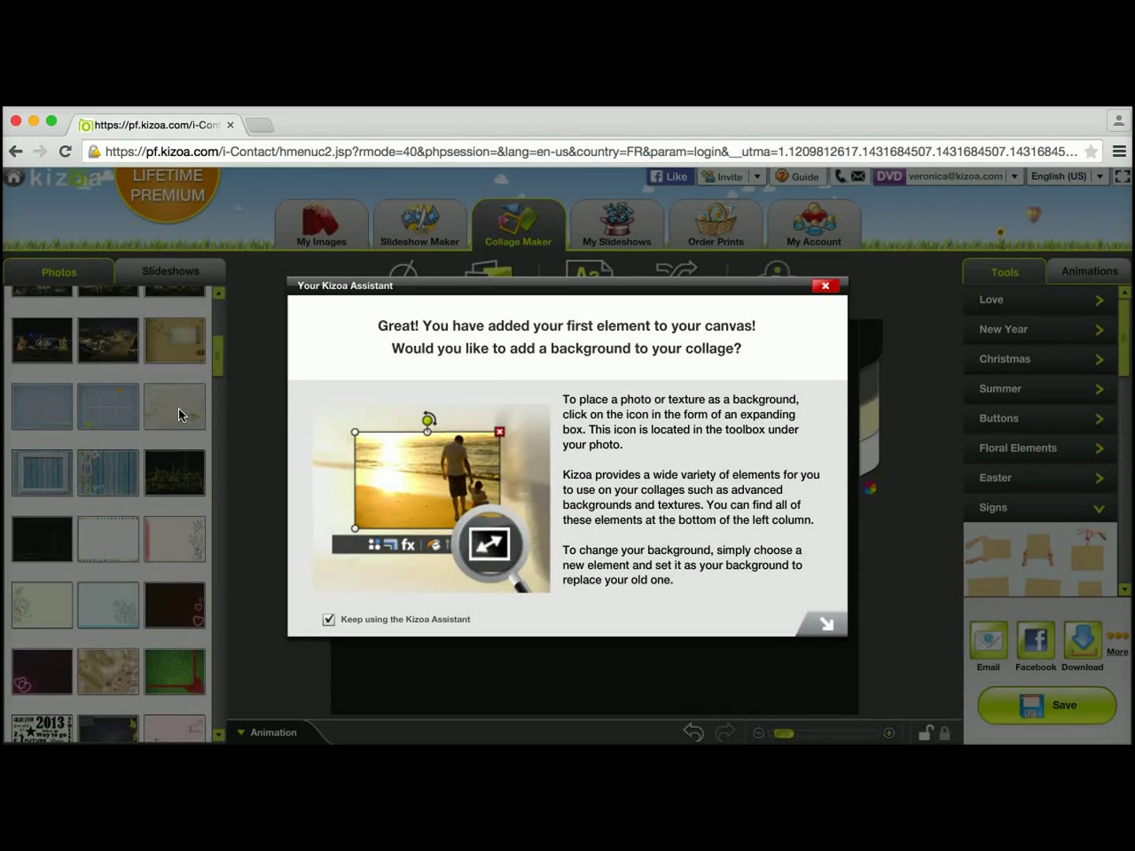
pyautogui.click(818, 635)
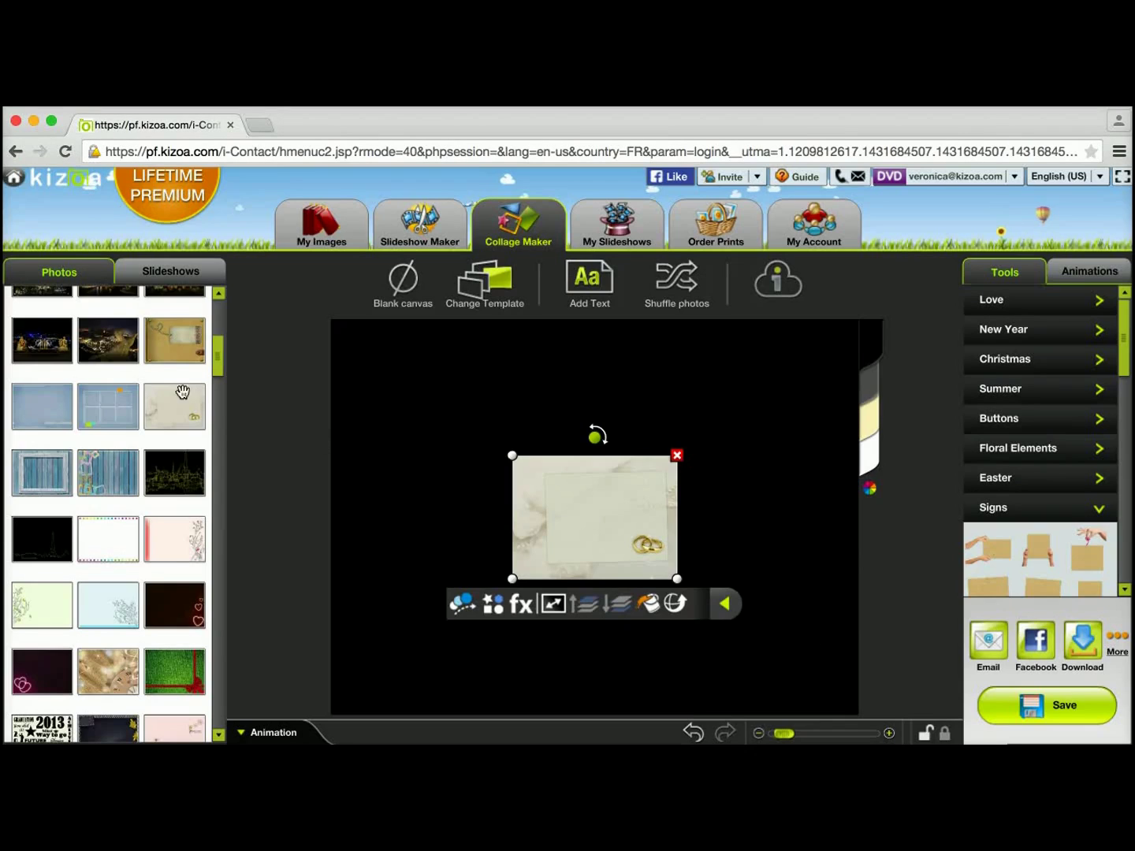
pyautogui.moveTo(597, 498); pyautogui.dragTo(502, 430)
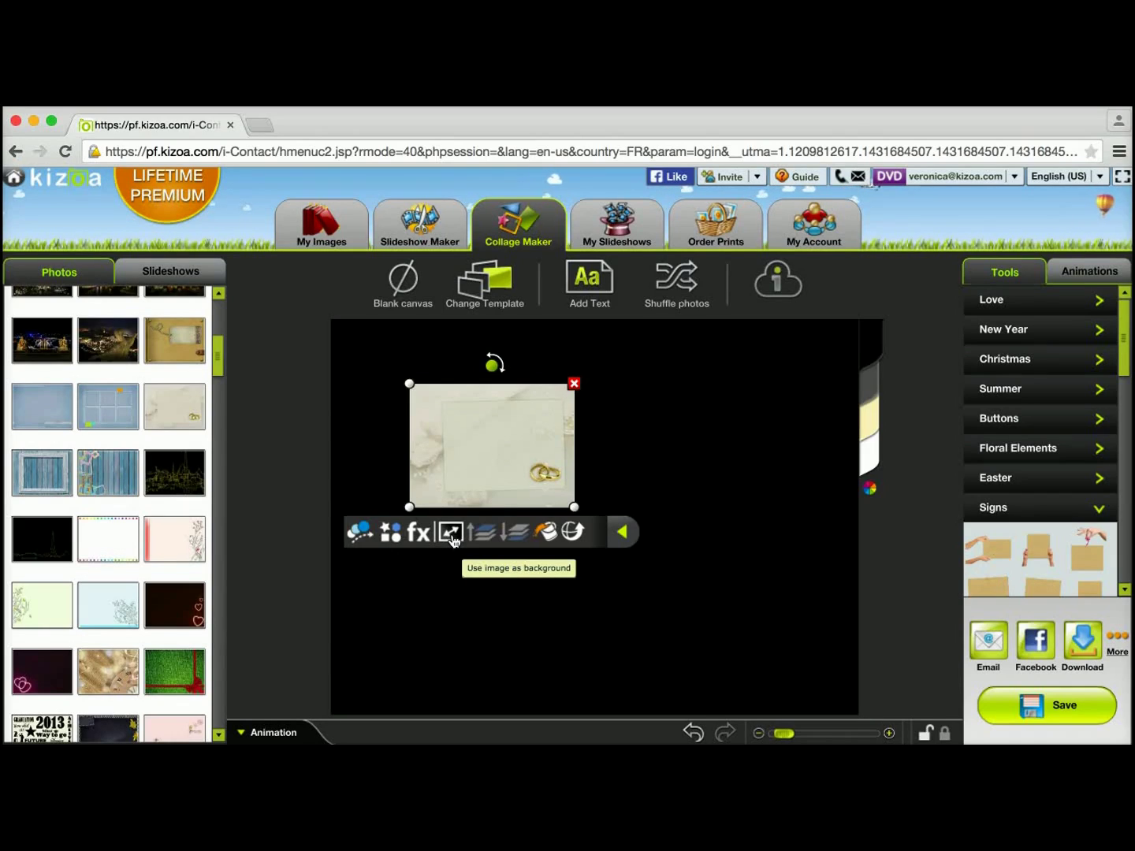
pyautogui.click(451, 533)
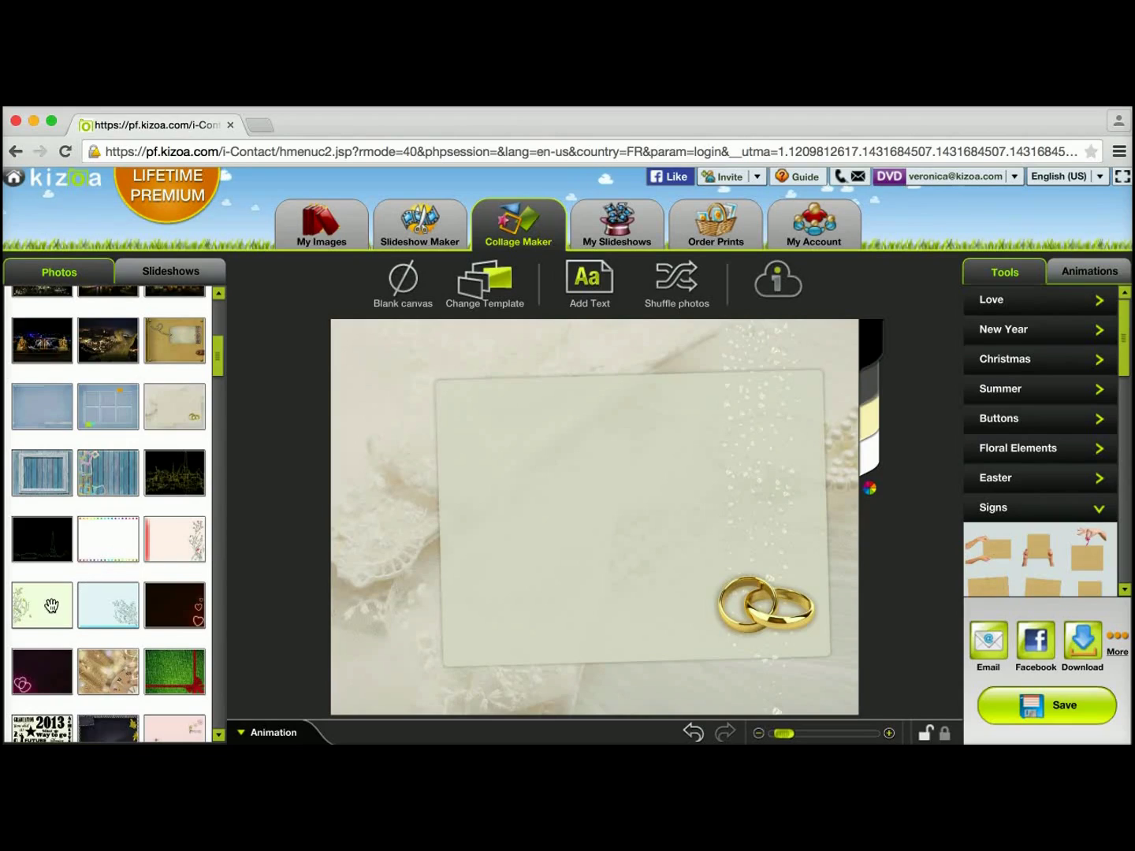
# Try the pink floral design with red stripes as the collage background, and restore the wedding-rings background.
pyautogui.moveTo(177, 544); pyautogui.dragTo(568, 435)
pyautogui.click(812, 613)
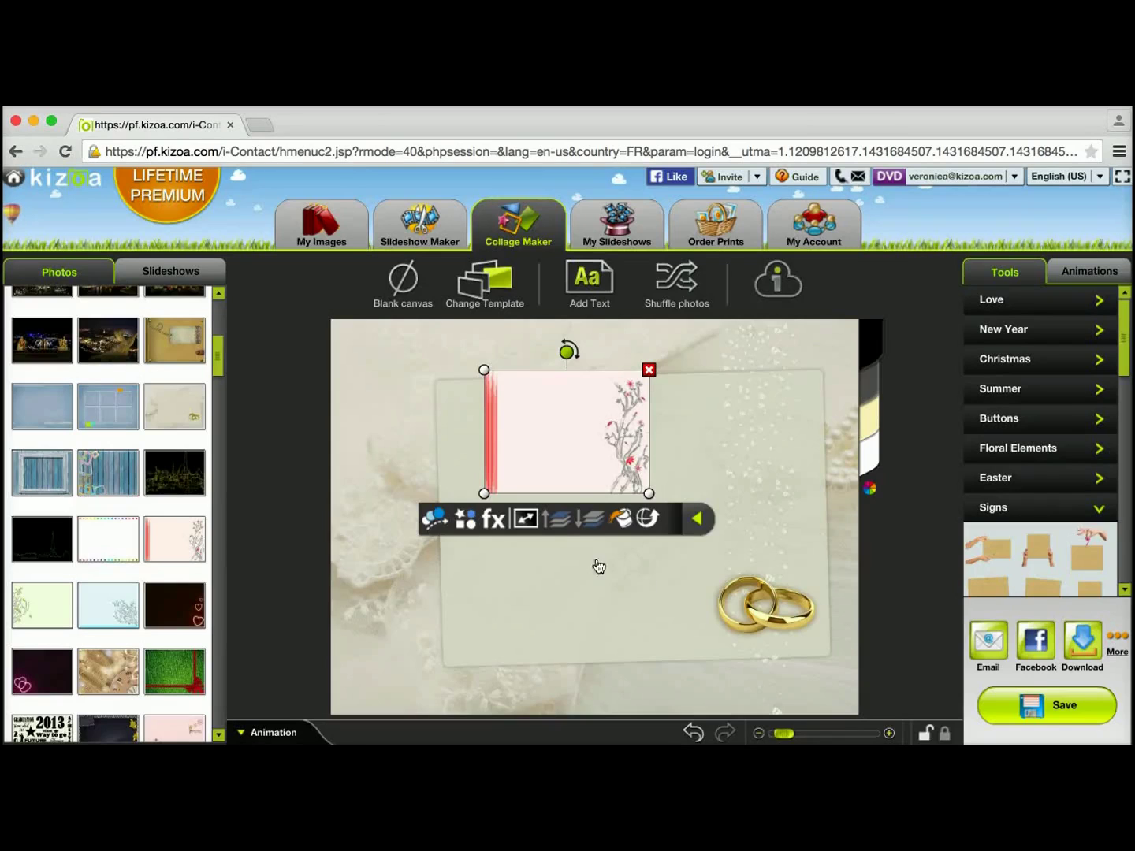
pyautogui.click(526, 518)
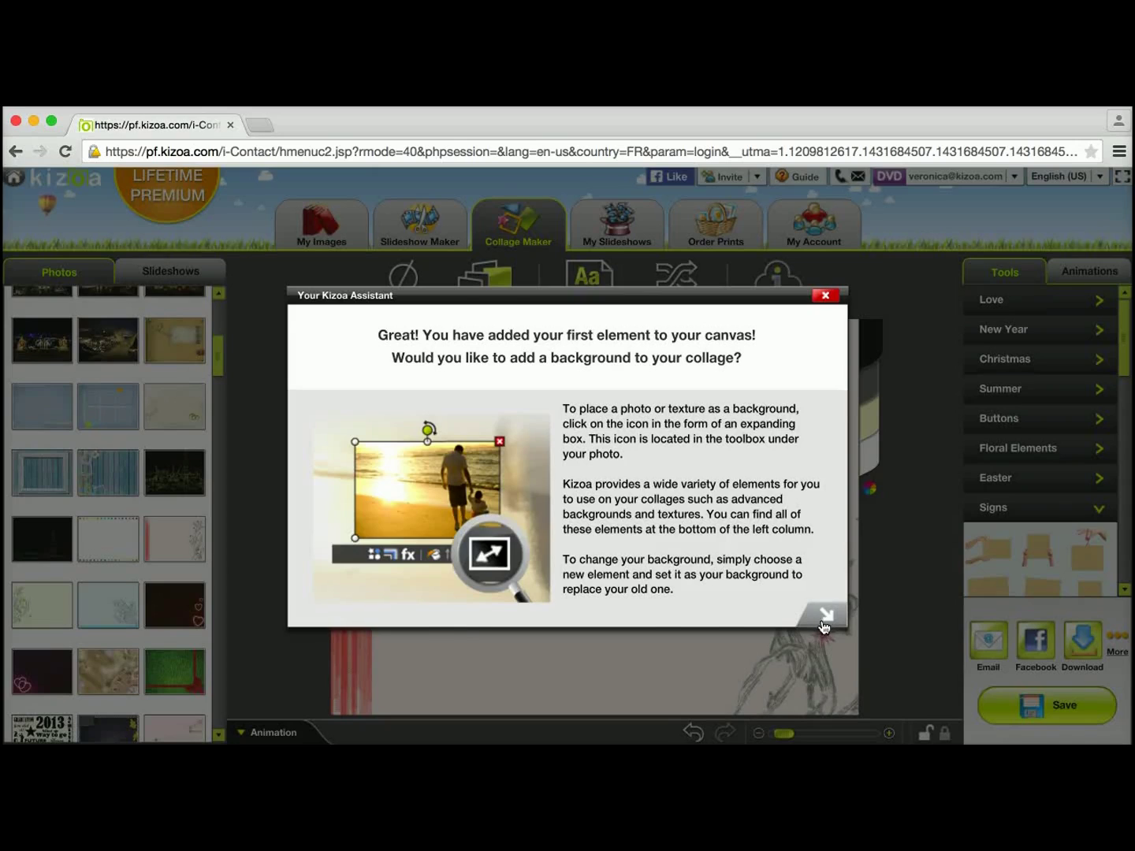
pyautogui.click(823, 624)
pyautogui.click(571, 615)
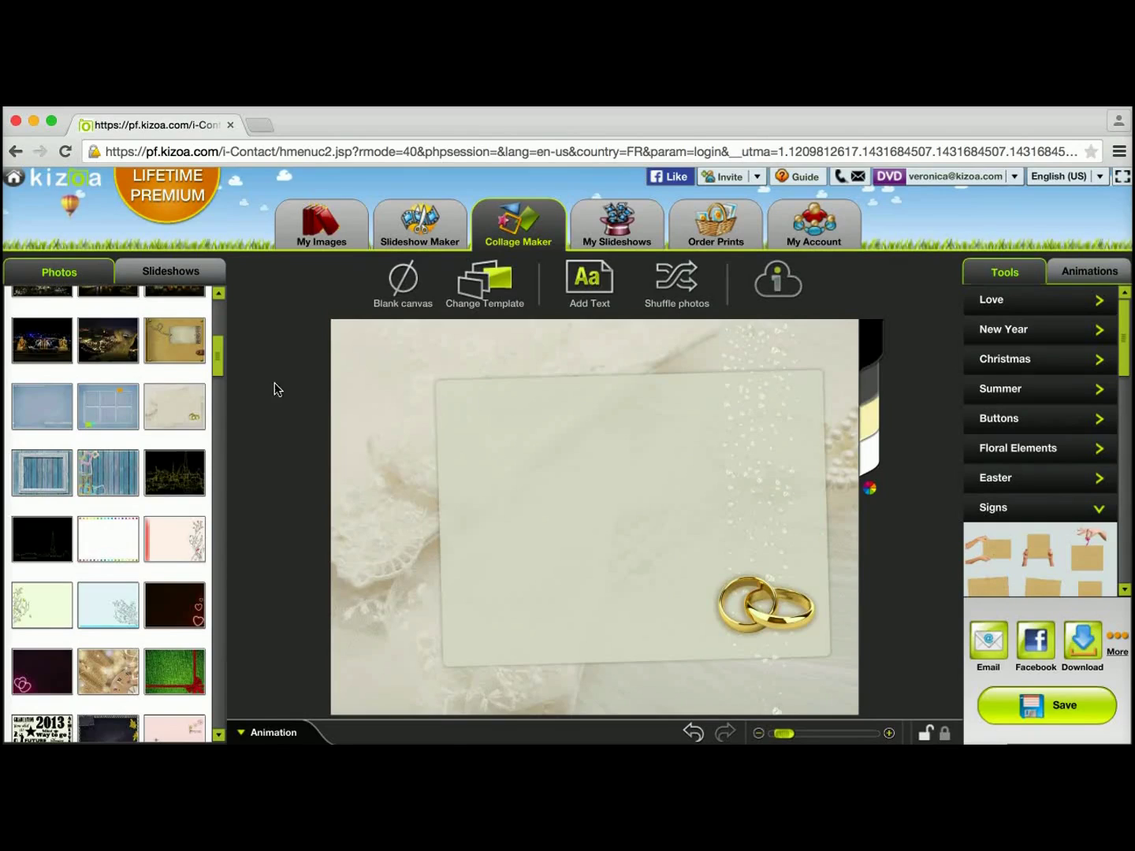
# Add the upright photo of the couple on the bridge from the Wedding album to the collage.
pyautogui.moveTo(221, 362); pyautogui.dragTo(221, 316)
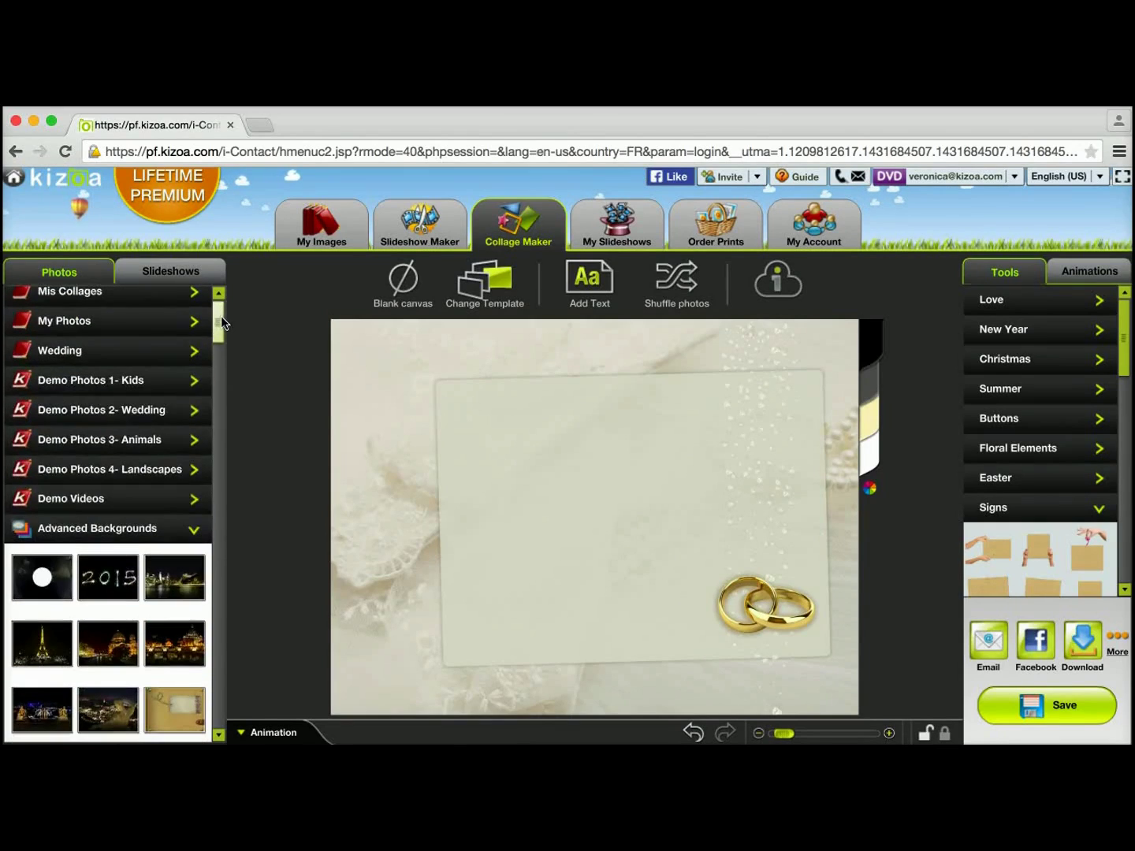
pyautogui.click(189, 530)
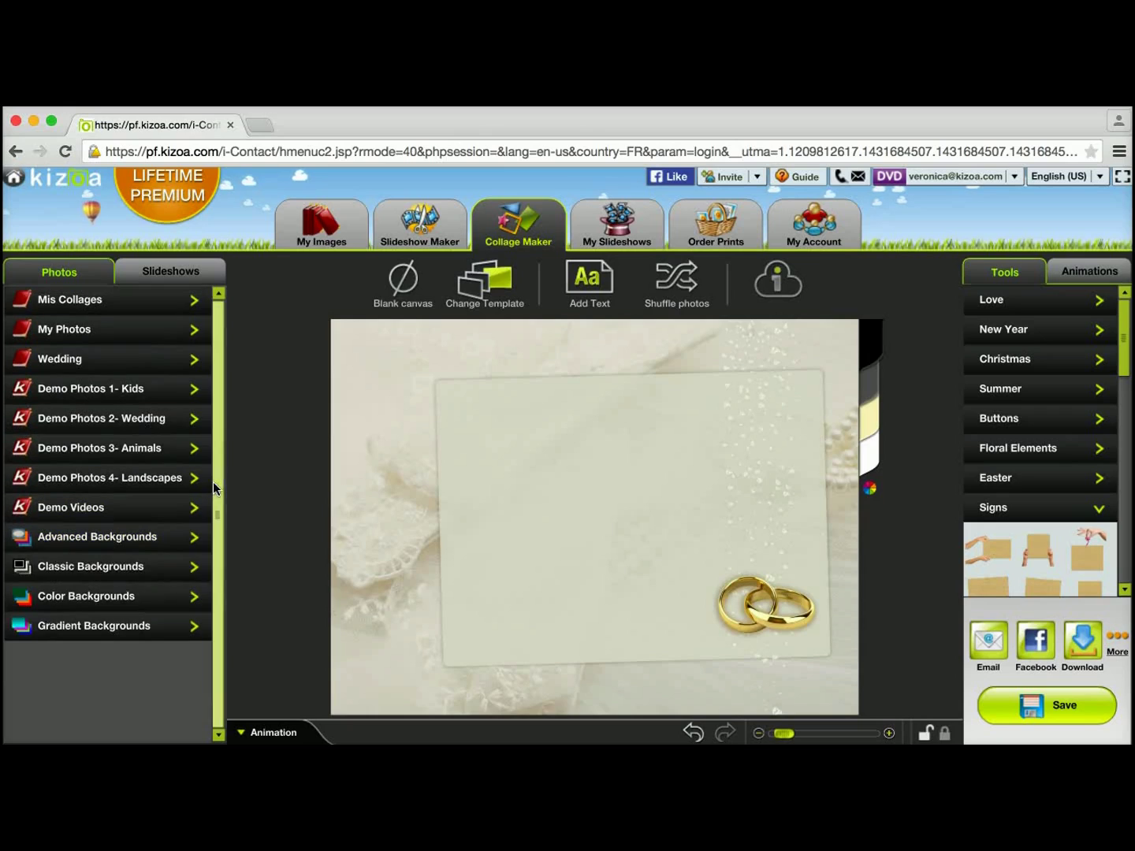
pyautogui.click(91, 363)
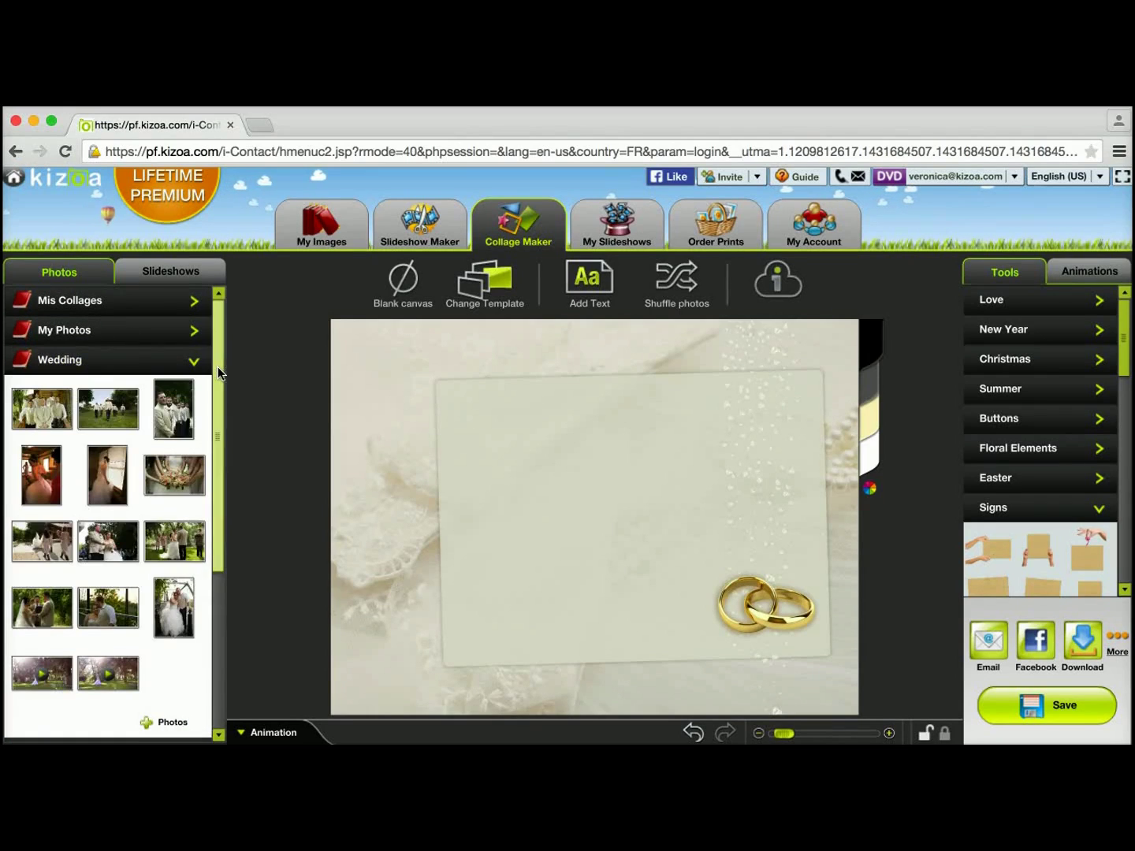
pyautogui.moveTo(218, 367); pyautogui.dragTo(220, 380)
pyautogui.scroll(-3, 213, 389)
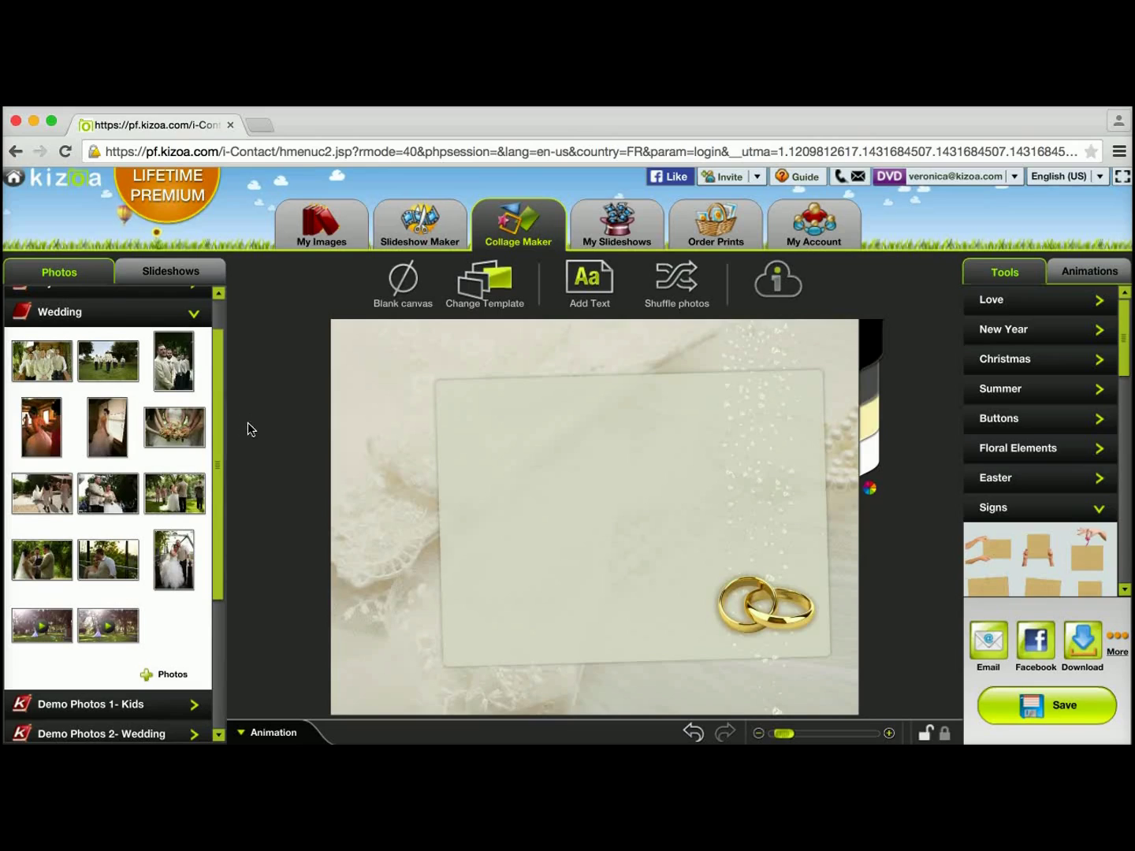
pyautogui.click(171, 564)
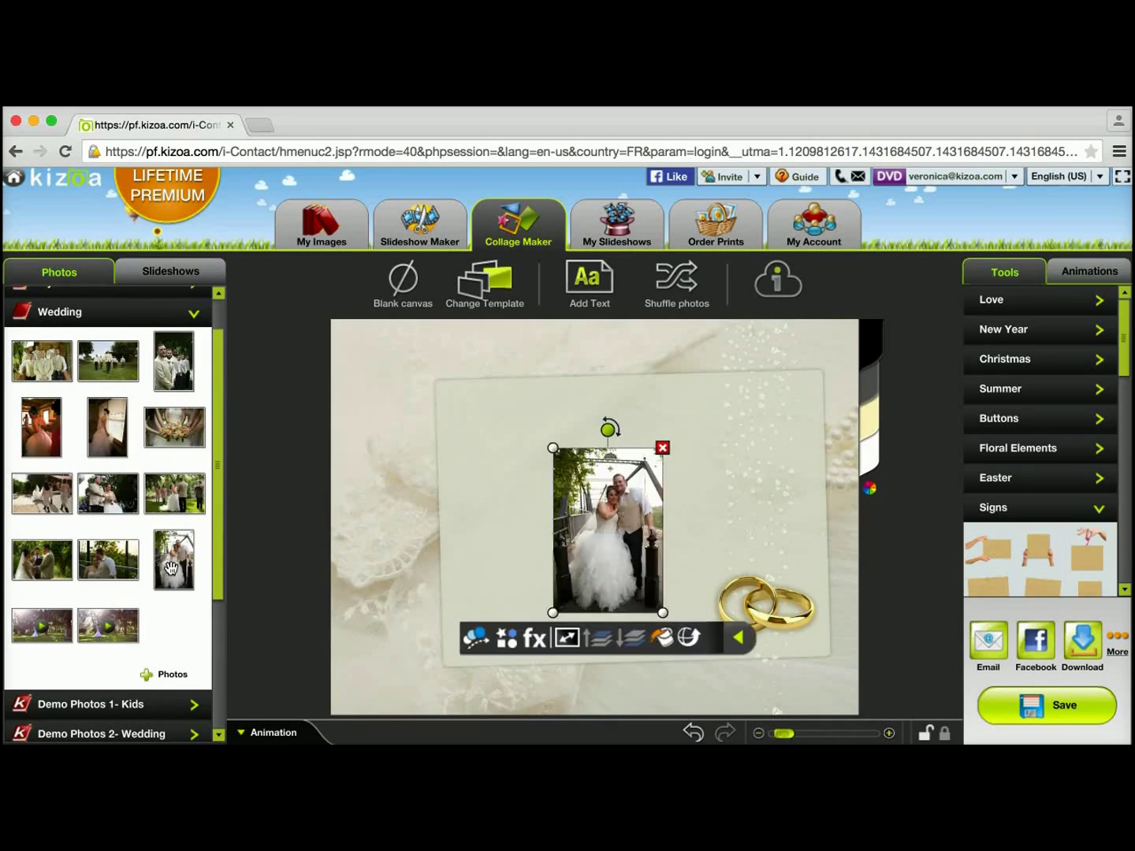
# Enlarge the upright couple photo to fill the canvas's left part and tilt it slightly counter-clockwise.
pyautogui.moveTo(657, 528); pyautogui.dragTo(484, 446)
pyautogui.moveTo(491, 536); pyautogui.dragTo(680, 677)
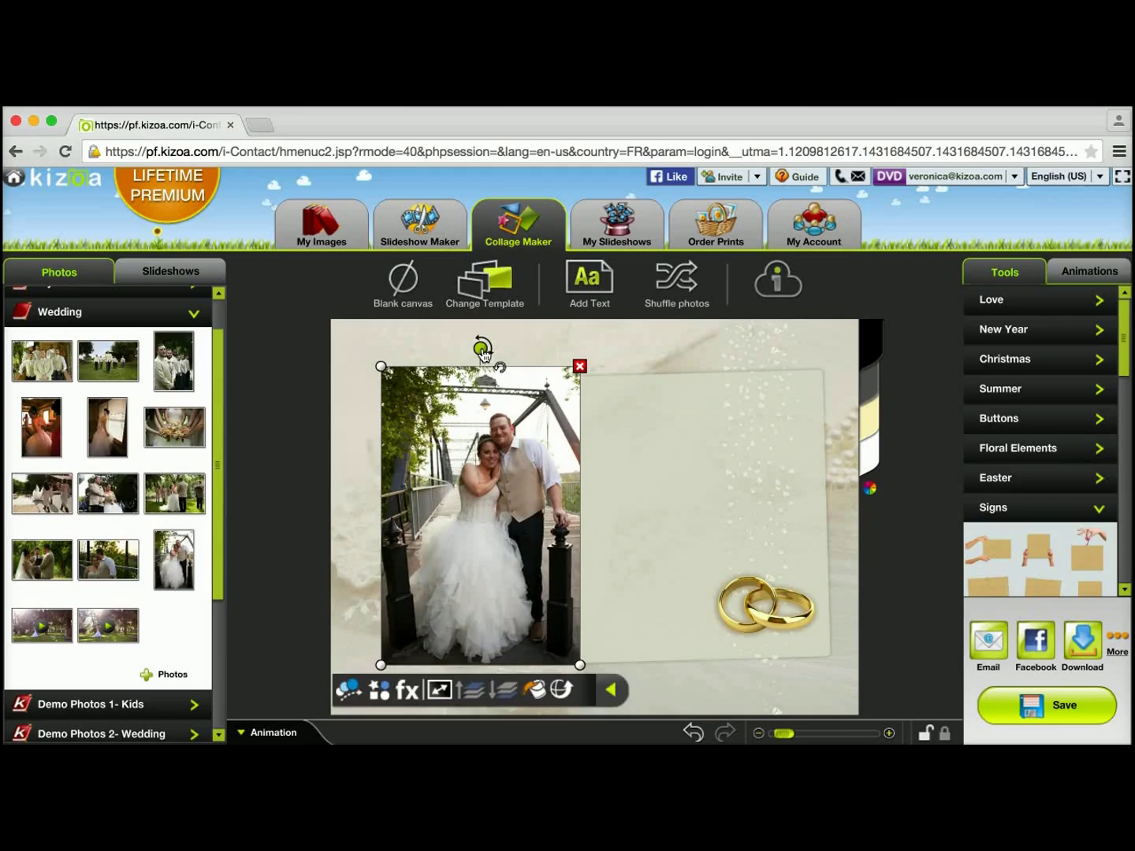
pyautogui.moveTo(483, 350); pyautogui.dragTo(465, 348)
pyautogui.moveTo(529, 408); pyautogui.dragTo(520, 415)
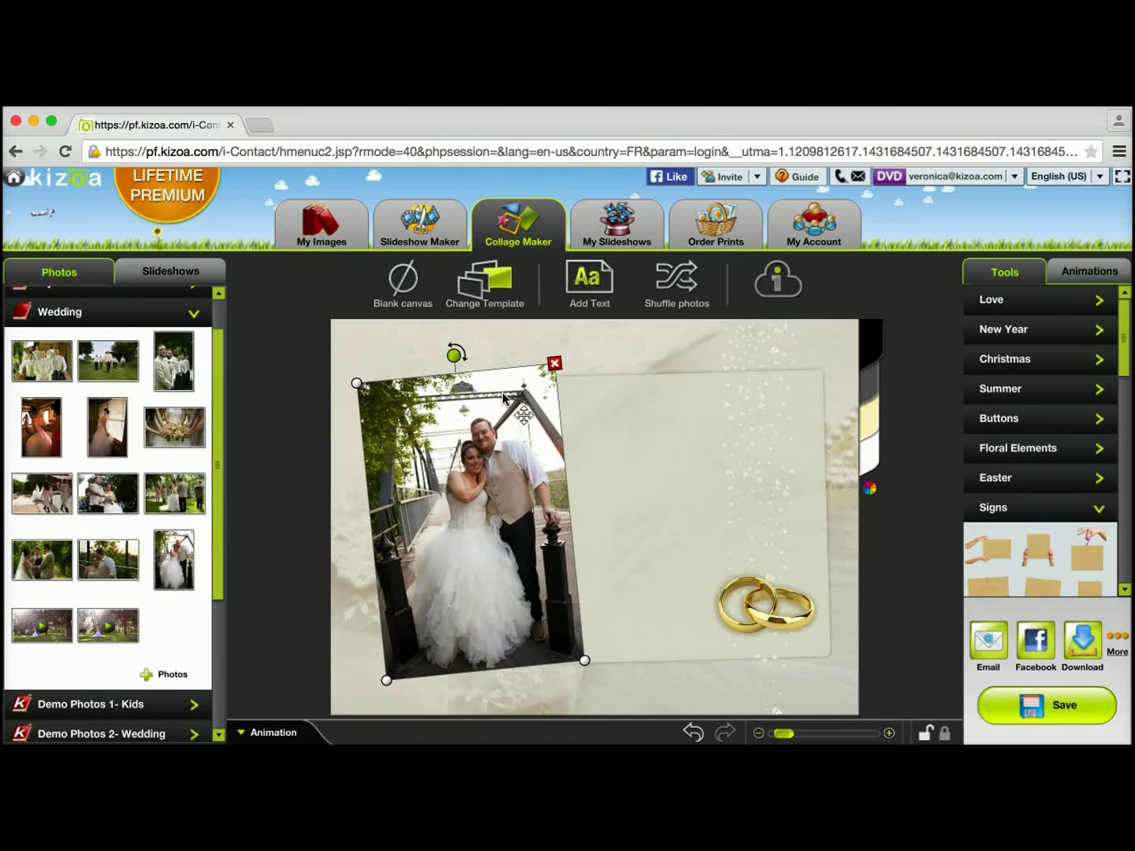
pyautogui.click(929, 468)
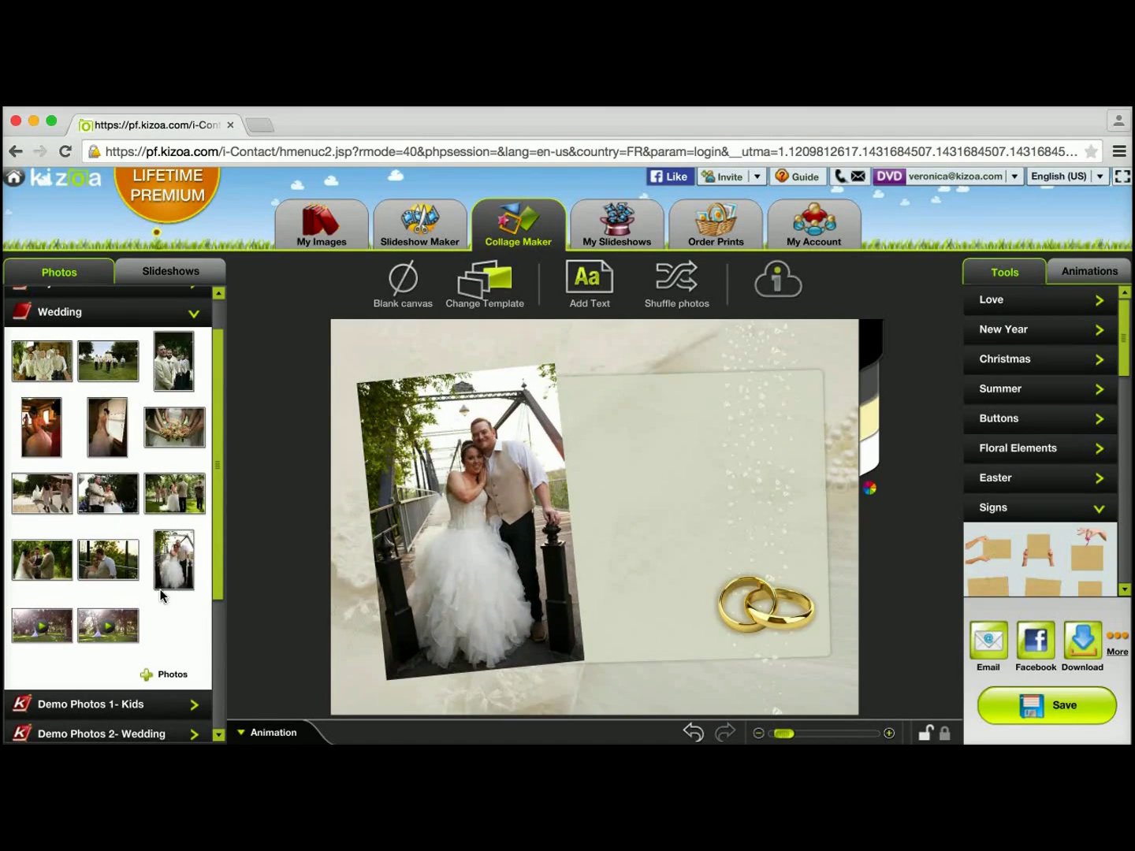
# Add the landscape couple photo at the canvas's upper right, enlarge it and tilt it slightly clockwise.
pyautogui.click(107, 567)
pyautogui.moveTo(639, 504); pyautogui.dragTo(698, 407)
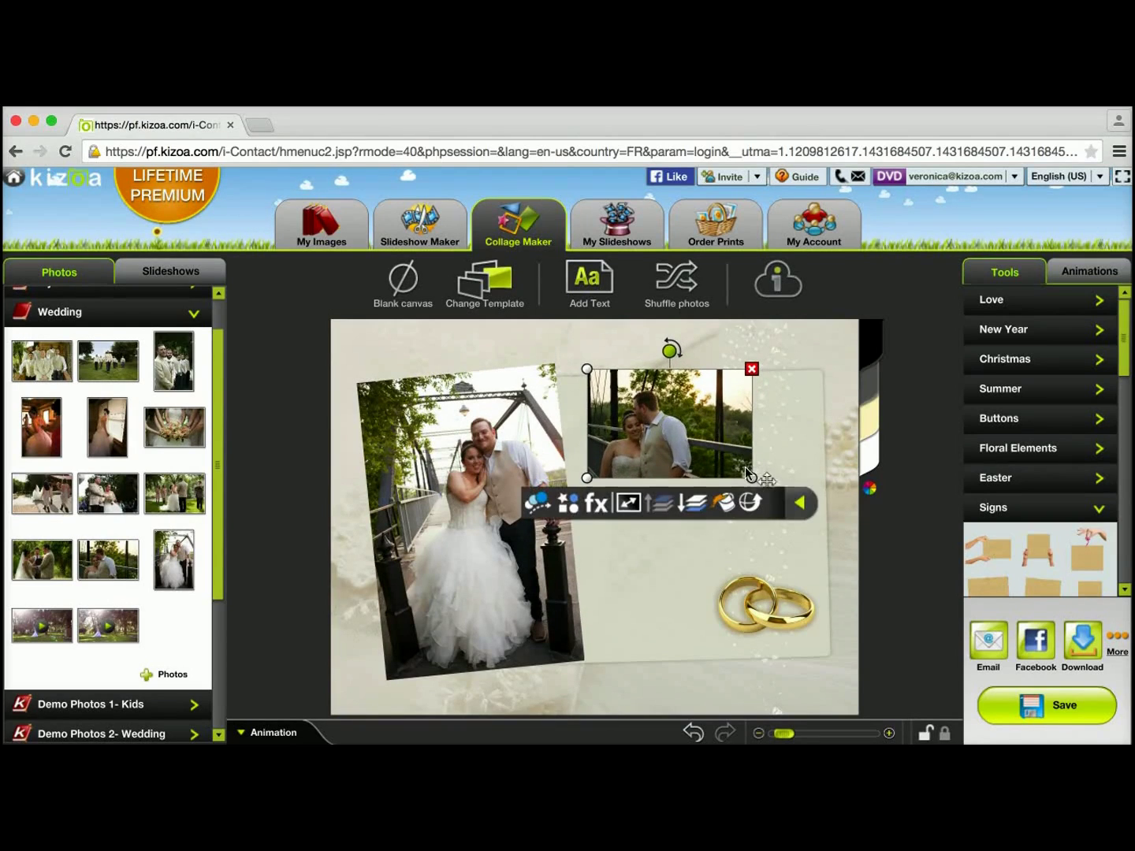
pyautogui.moveTo(753, 478); pyautogui.dragTo(833, 534)
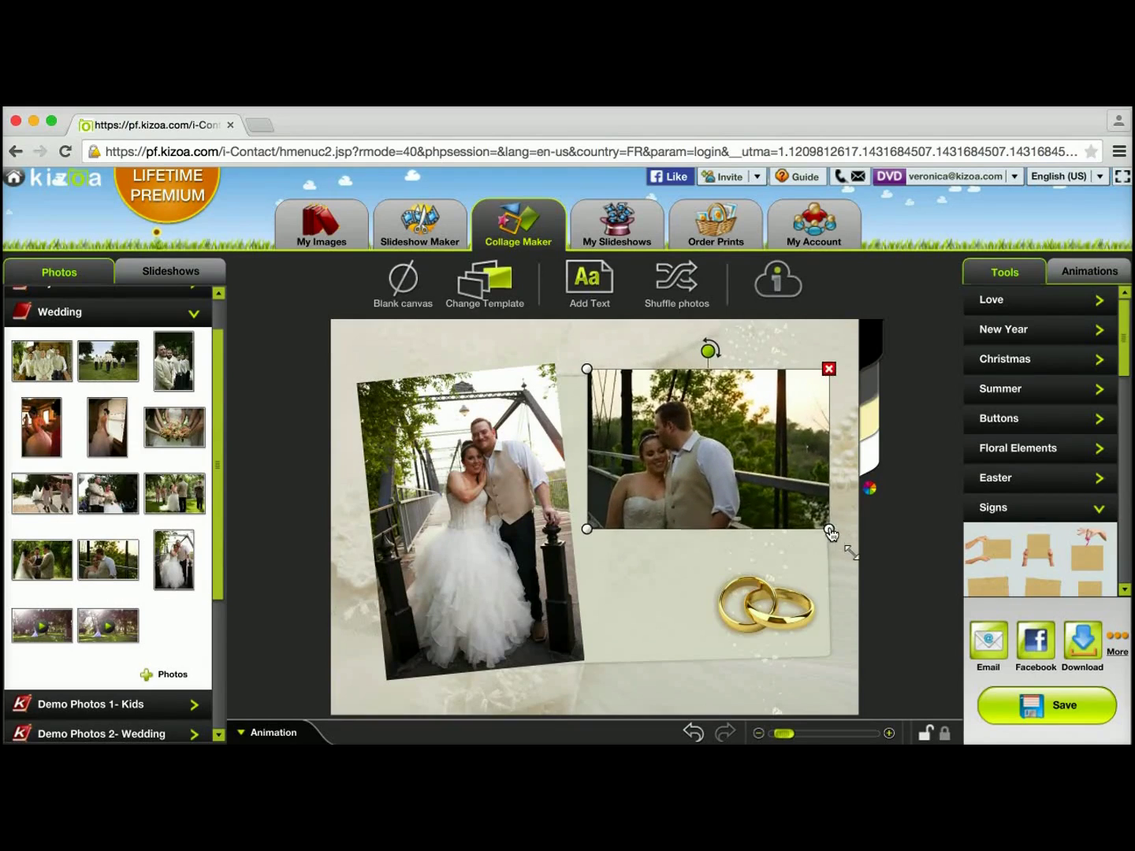
pyautogui.moveTo(714, 357); pyautogui.dragTo(779, 403)
pyautogui.click(881, 505)
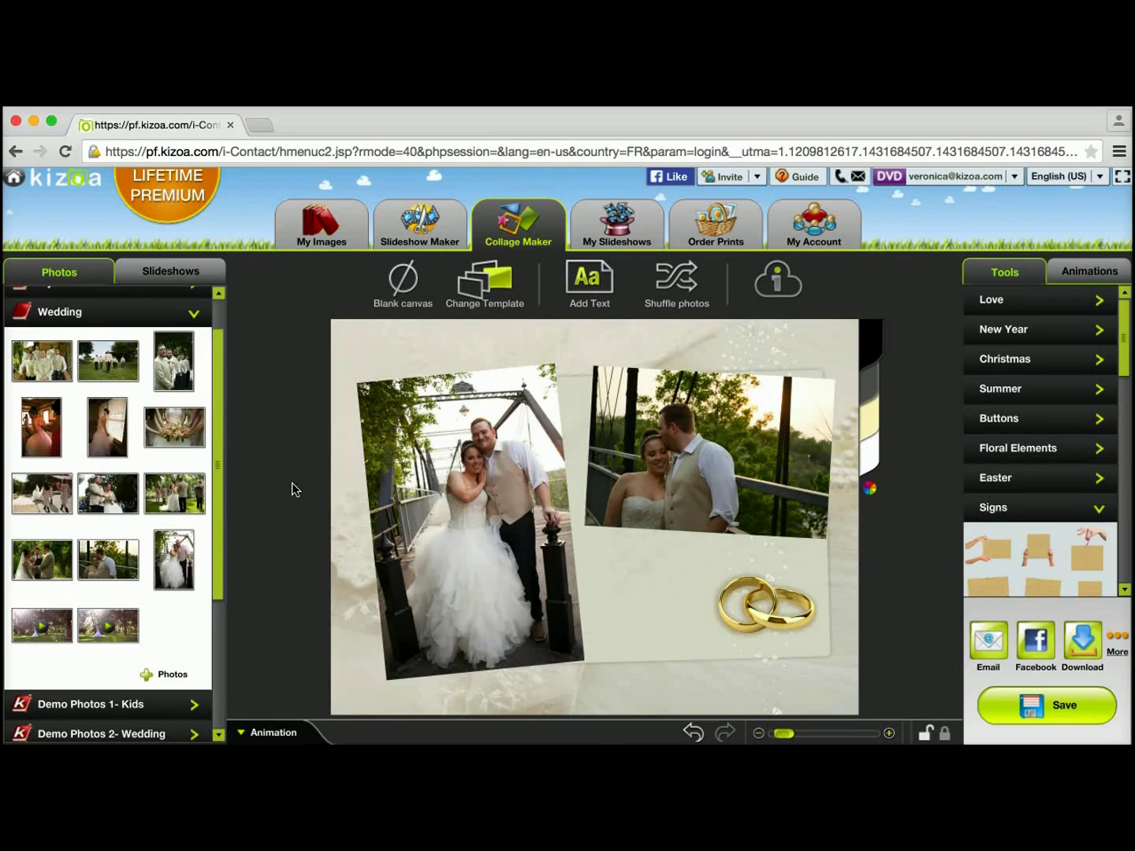
# Animate the landscape couple photo with the straight horizontal trajectory and the fading-square effect, and preview the animation.
pyautogui.click(473, 450)
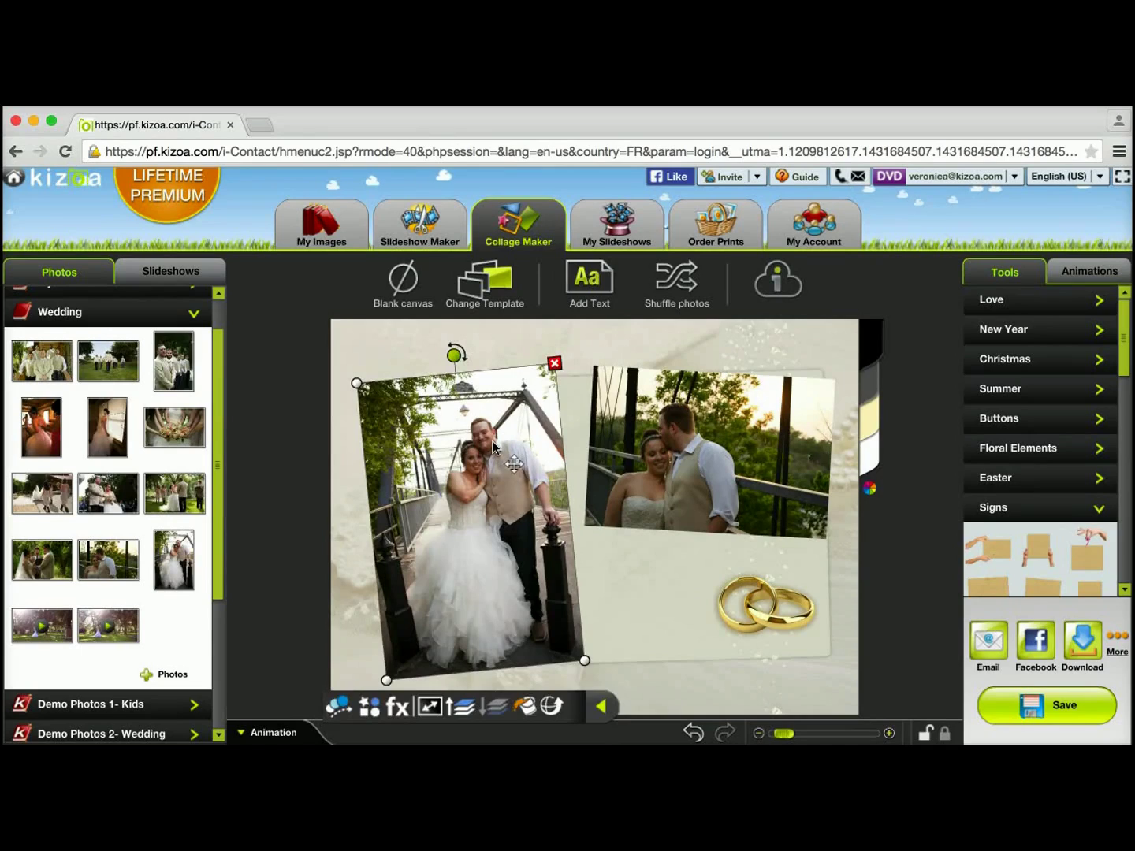
pyautogui.click(707, 429)
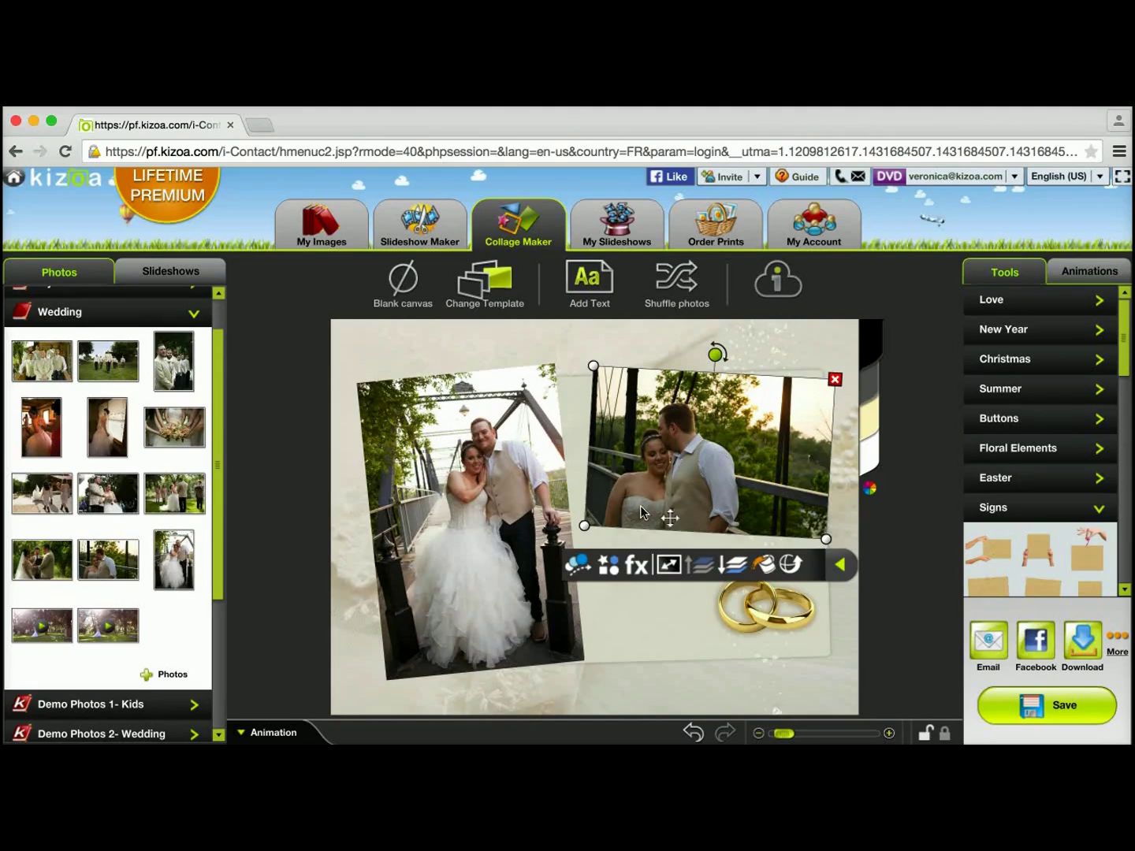
pyautogui.click(578, 565)
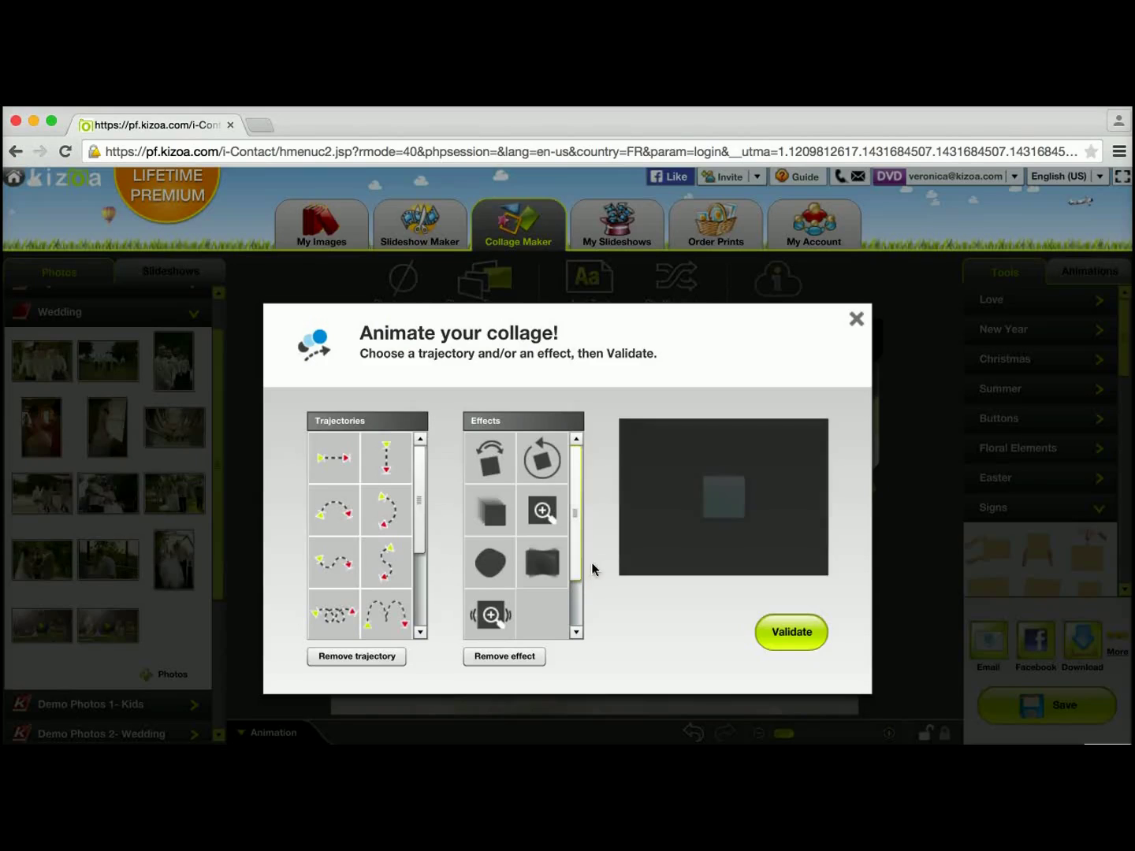
pyautogui.click(327, 471)
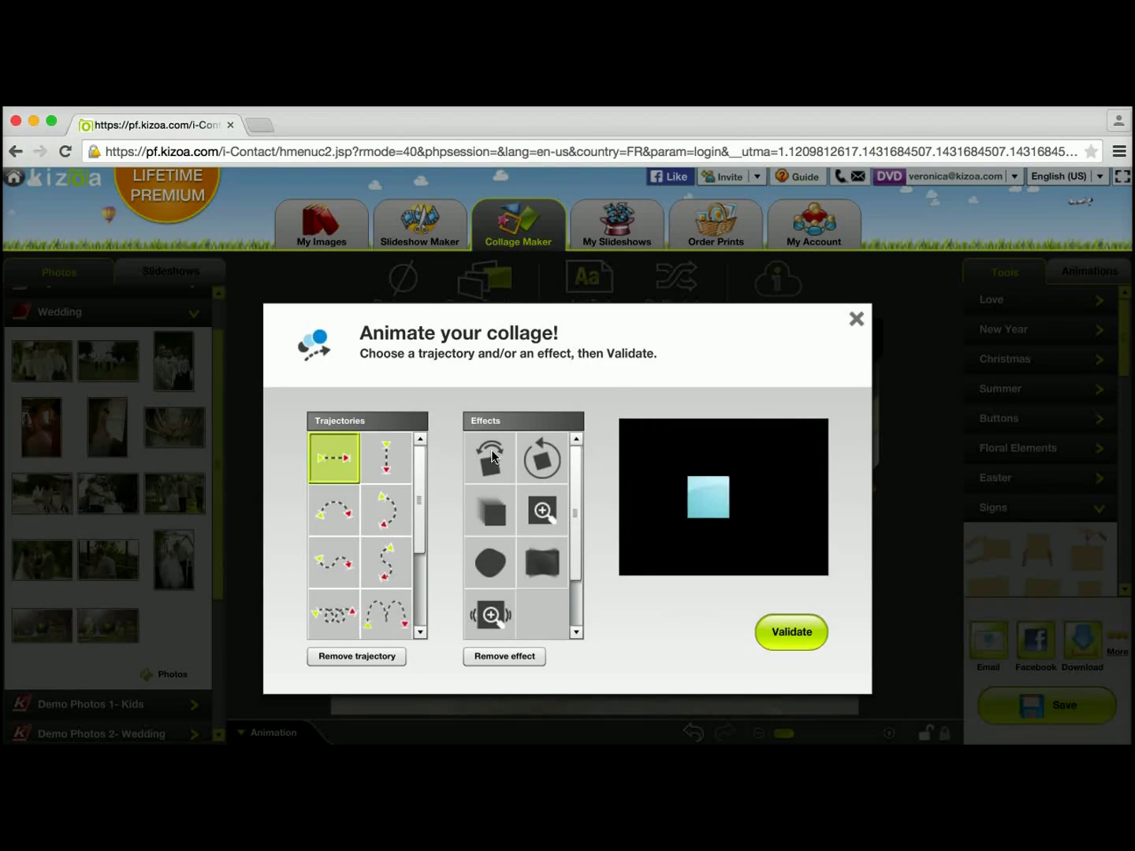
pyautogui.click(490, 520)
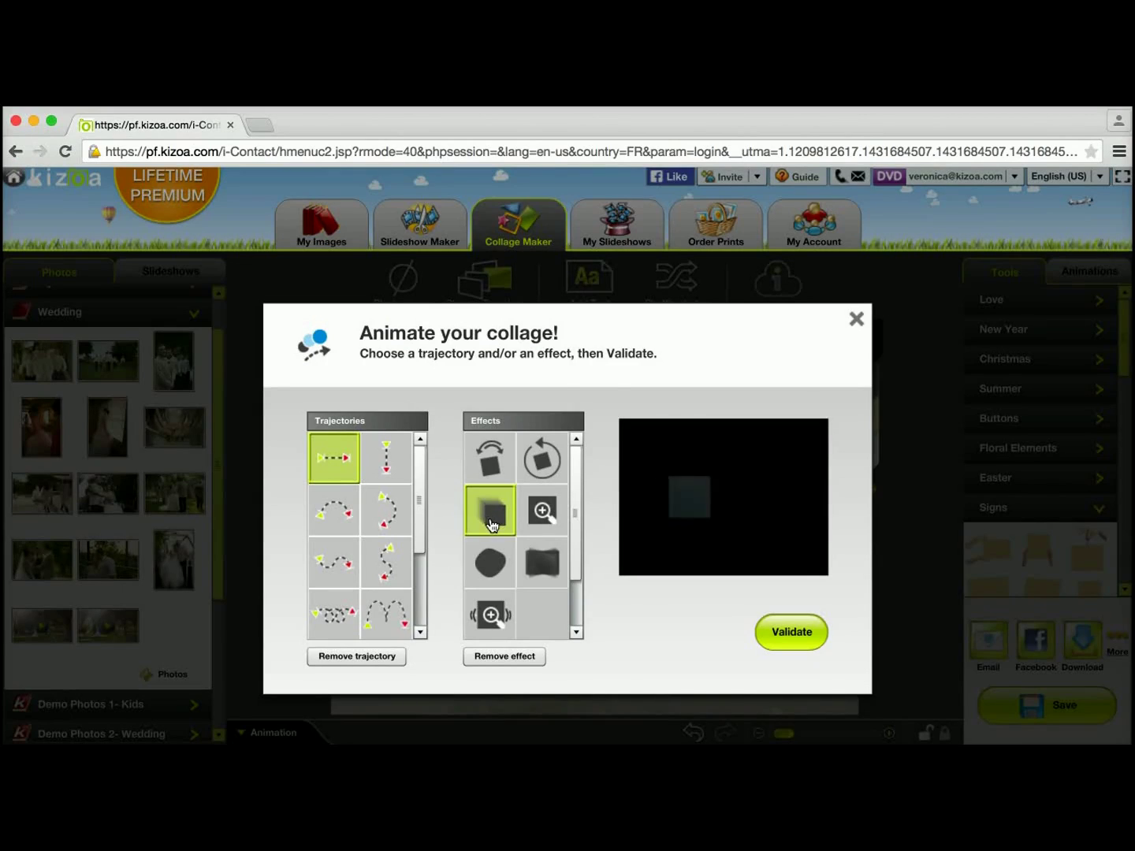
pyautogui.click(793, 641)
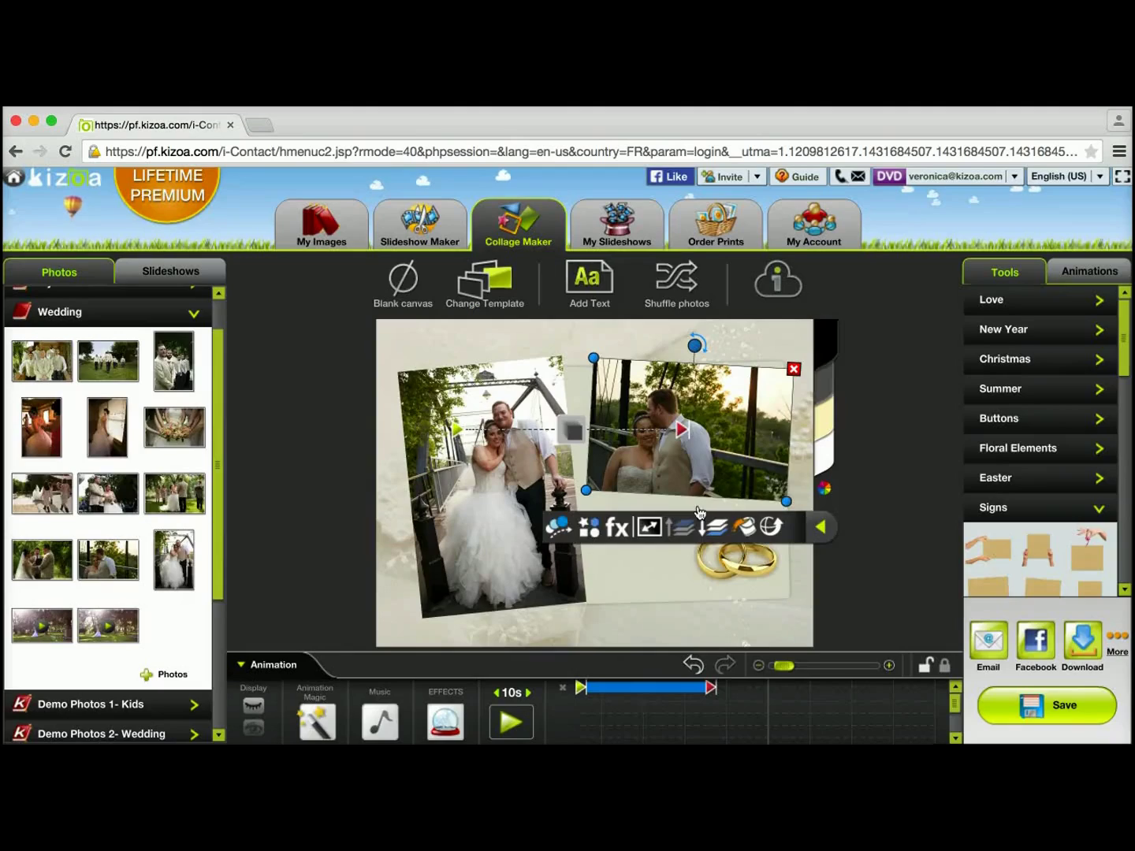
pyautogui.click(895, 525)
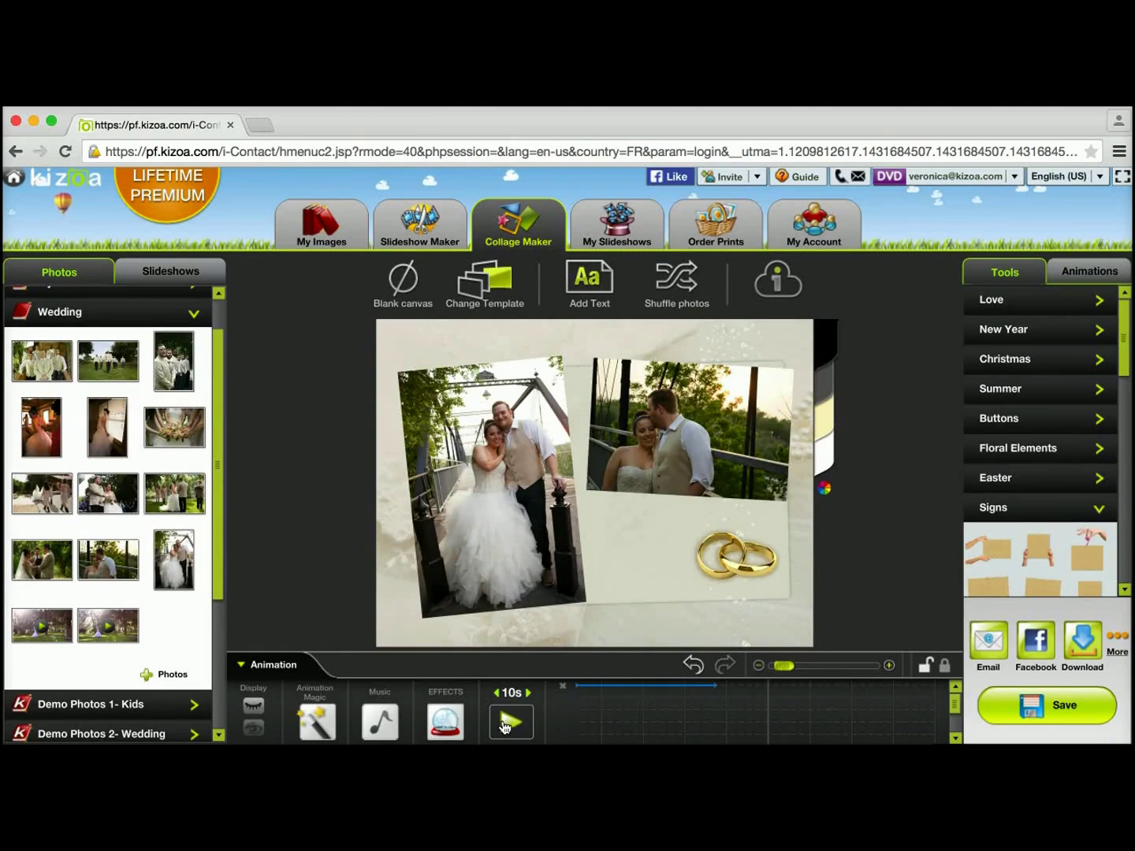
pyautogui.click(521, 717)
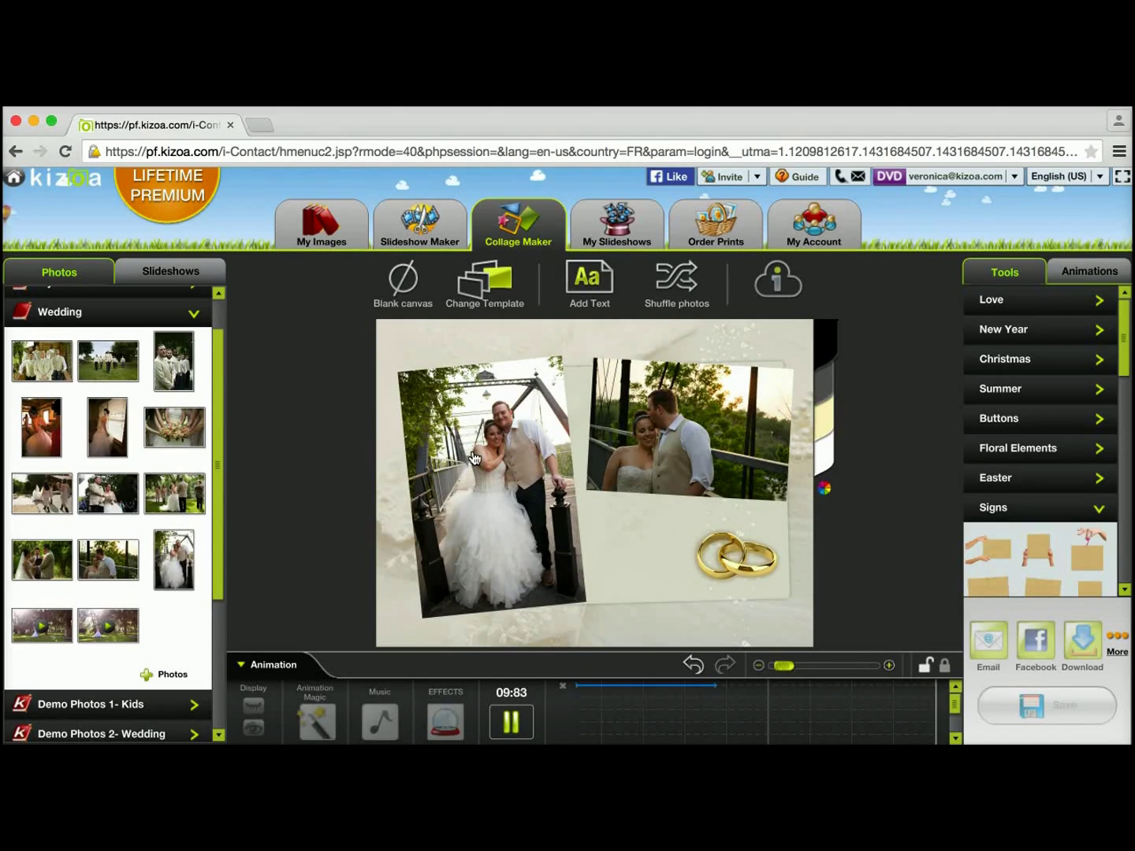
# Try an oval shape on the upright couple photo, shift it slightly up and left, and change its shape to a heart.
pyautogui.click(511, 436)
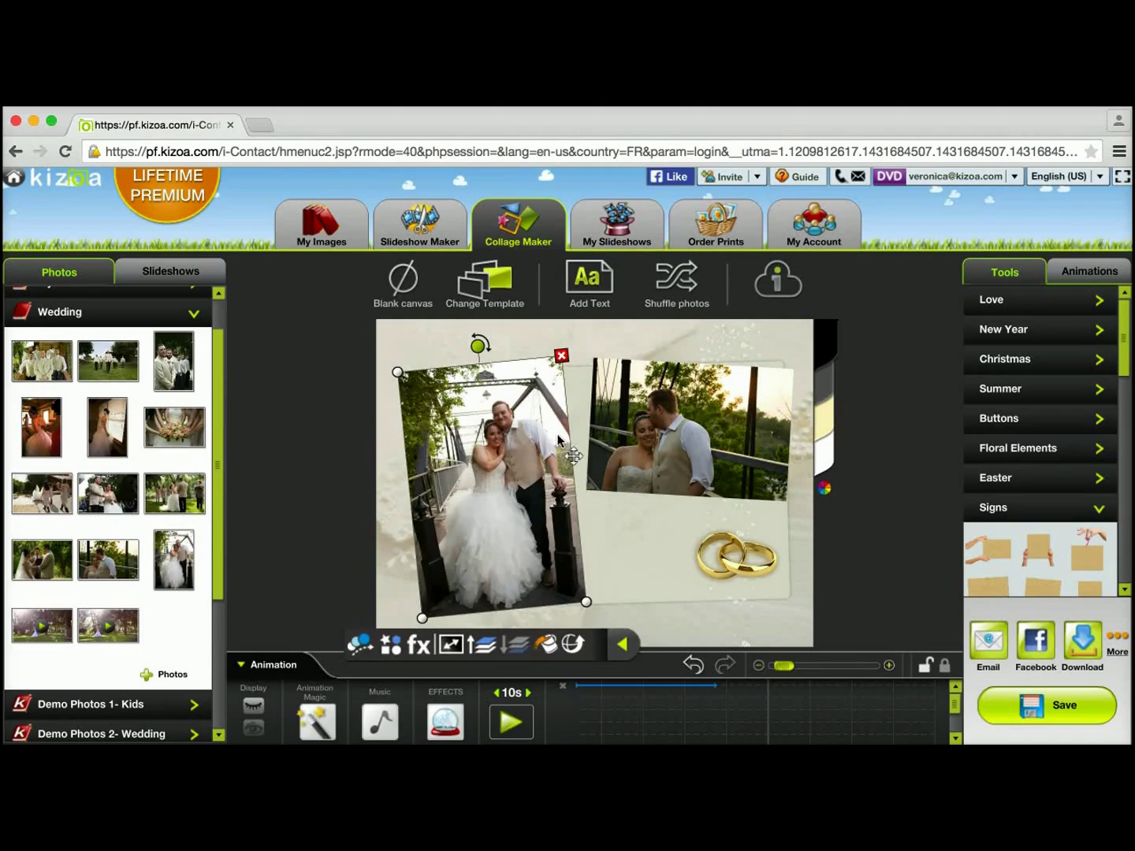
pyautogui.click(392, 648)
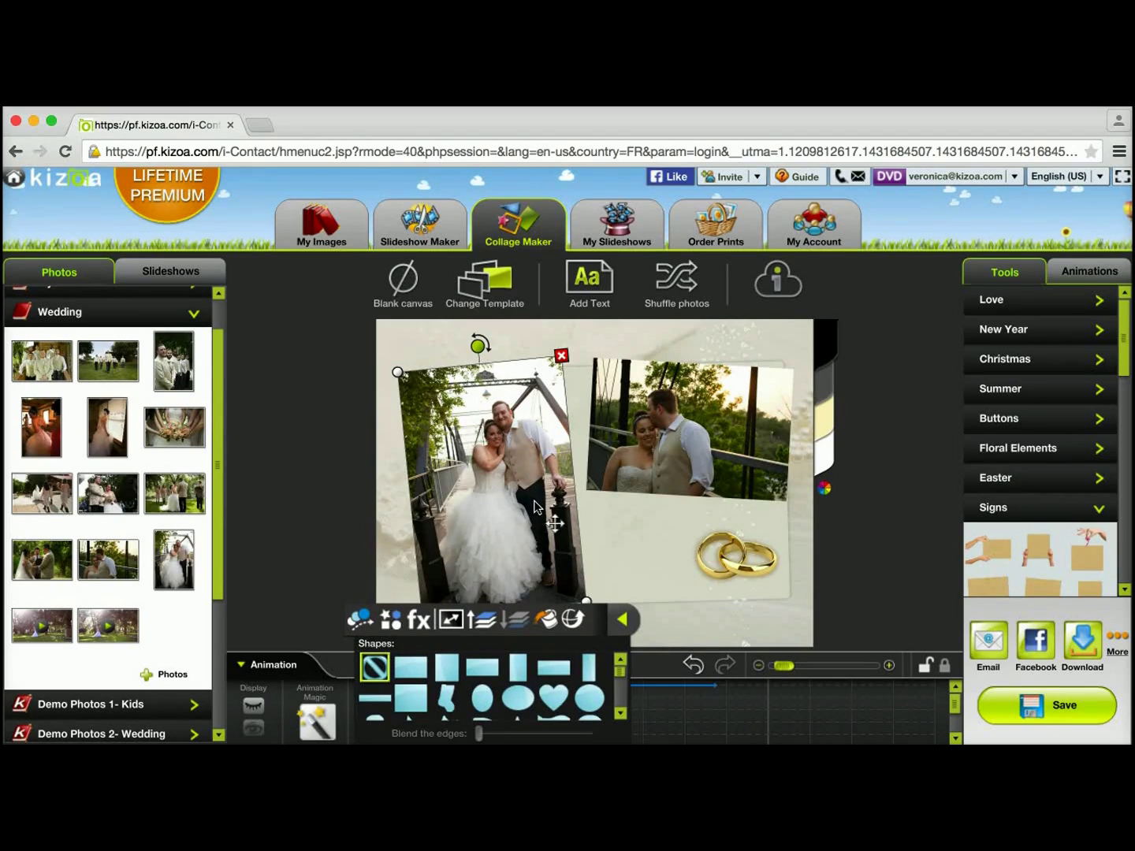
pyautogui.click(529, 441)
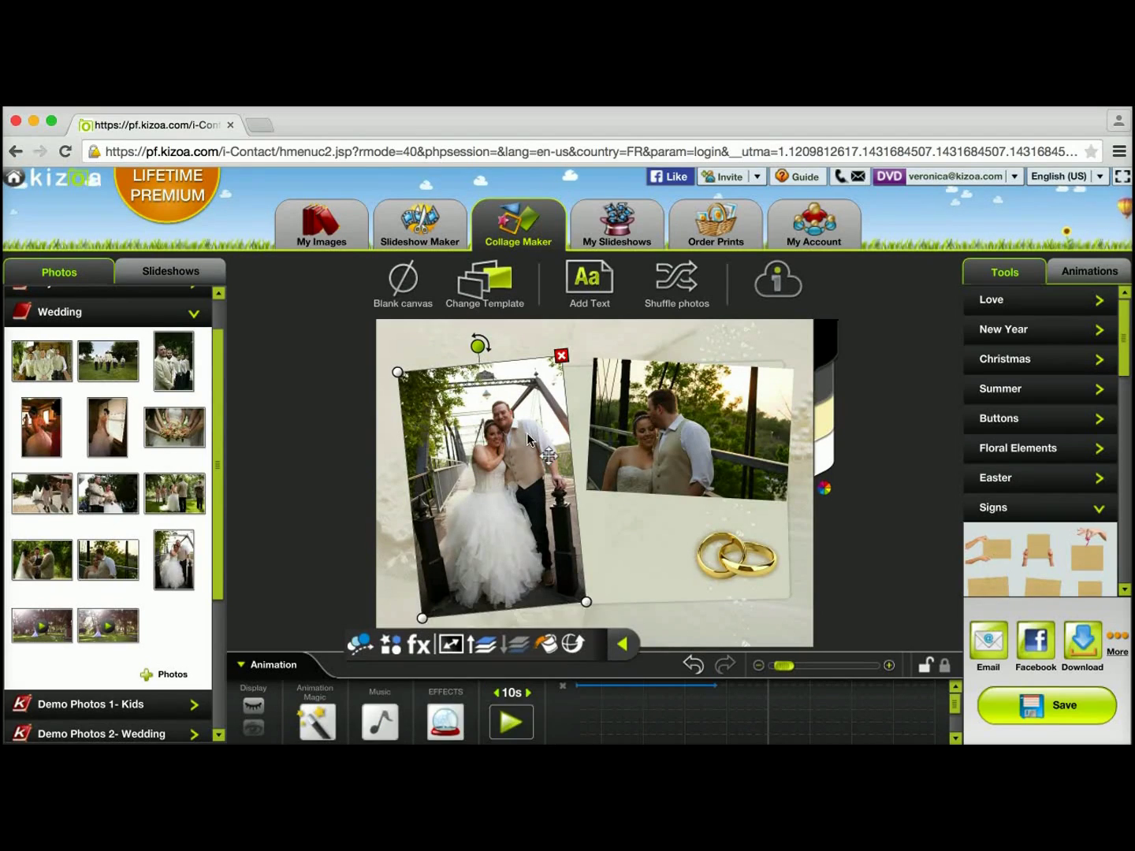
pyautogui.click(391, 645)
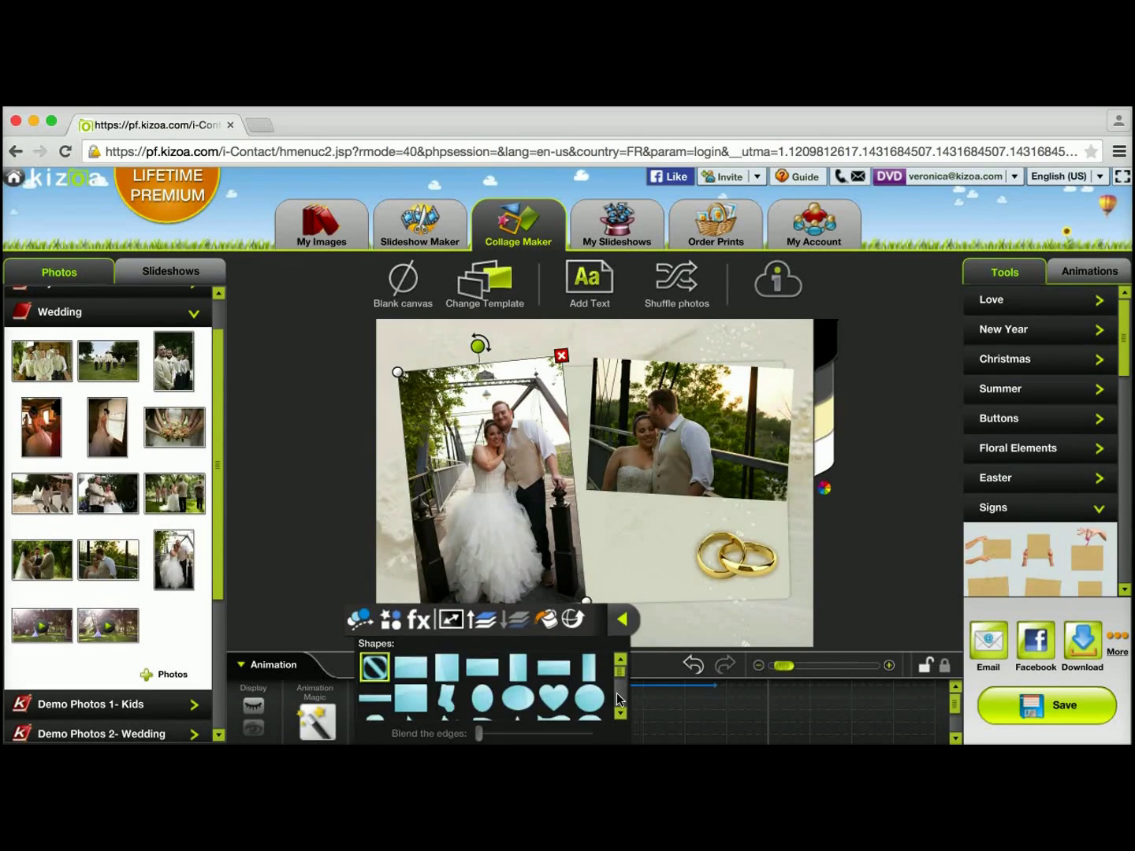
pyautogui.click(482, 698)
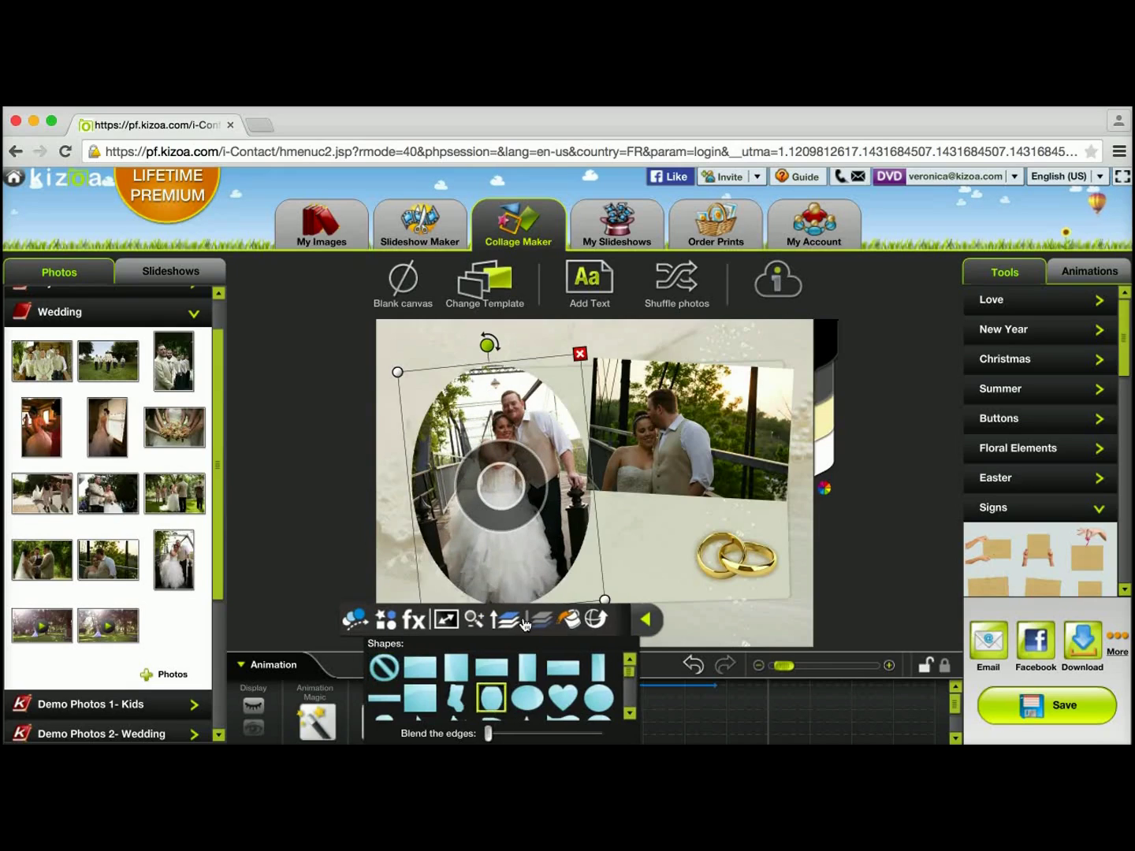
pyautogui.click(536, 558)
pyautogui.moveTo(535, 558); pyautogui.dragTo(547, 564)
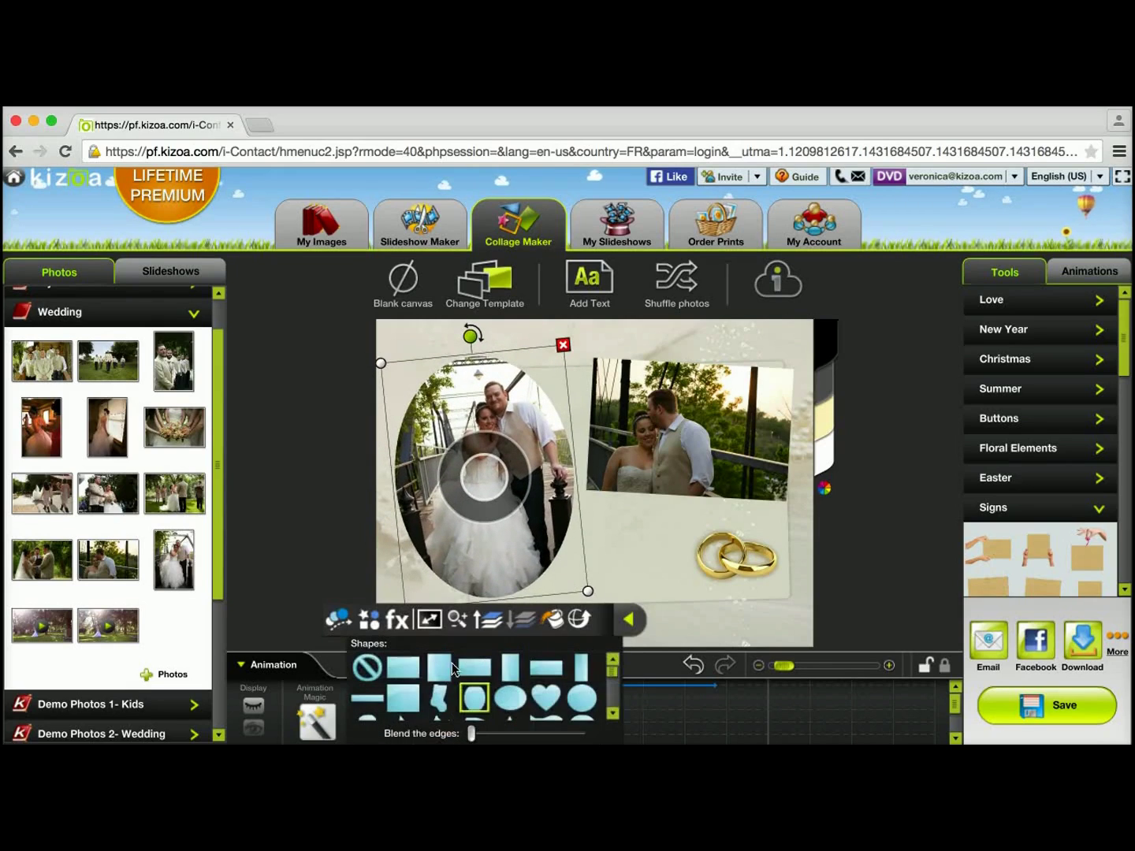
pyautogui.click(544, 697)
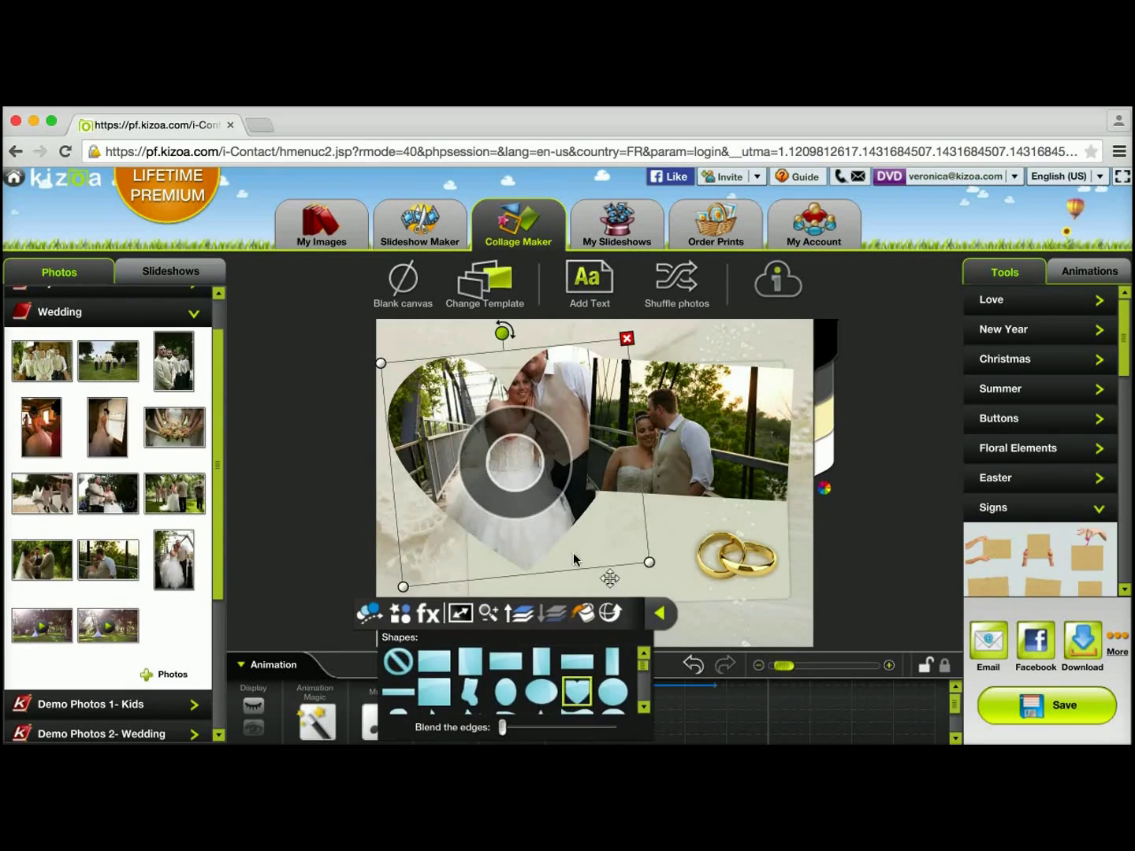
# Move the heart-shaped couple photo slightly down and left, and shift the landscape couple photo slightly up and right.
pyautogui.click(528, 584)
pyautogui.moveTo(528, 584); pyautogui.dragTo(532, 580)
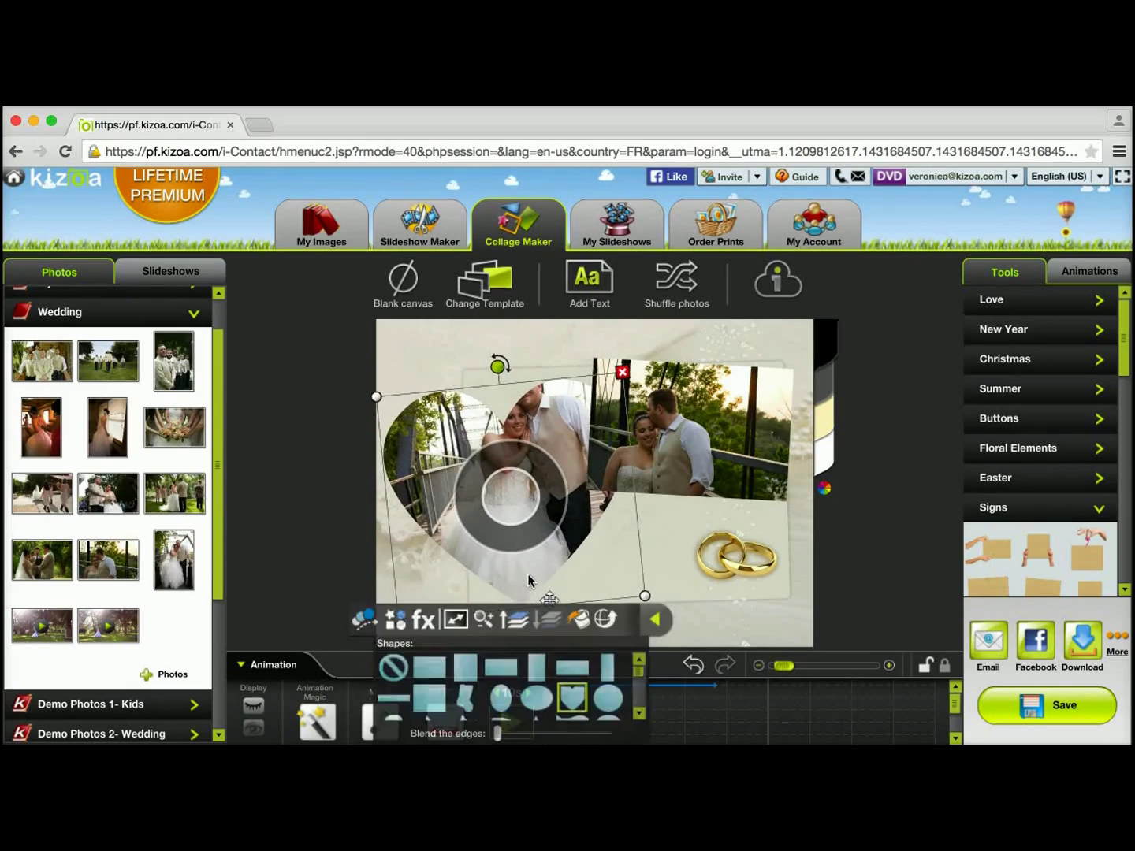
pyautogui.click(679, 455)
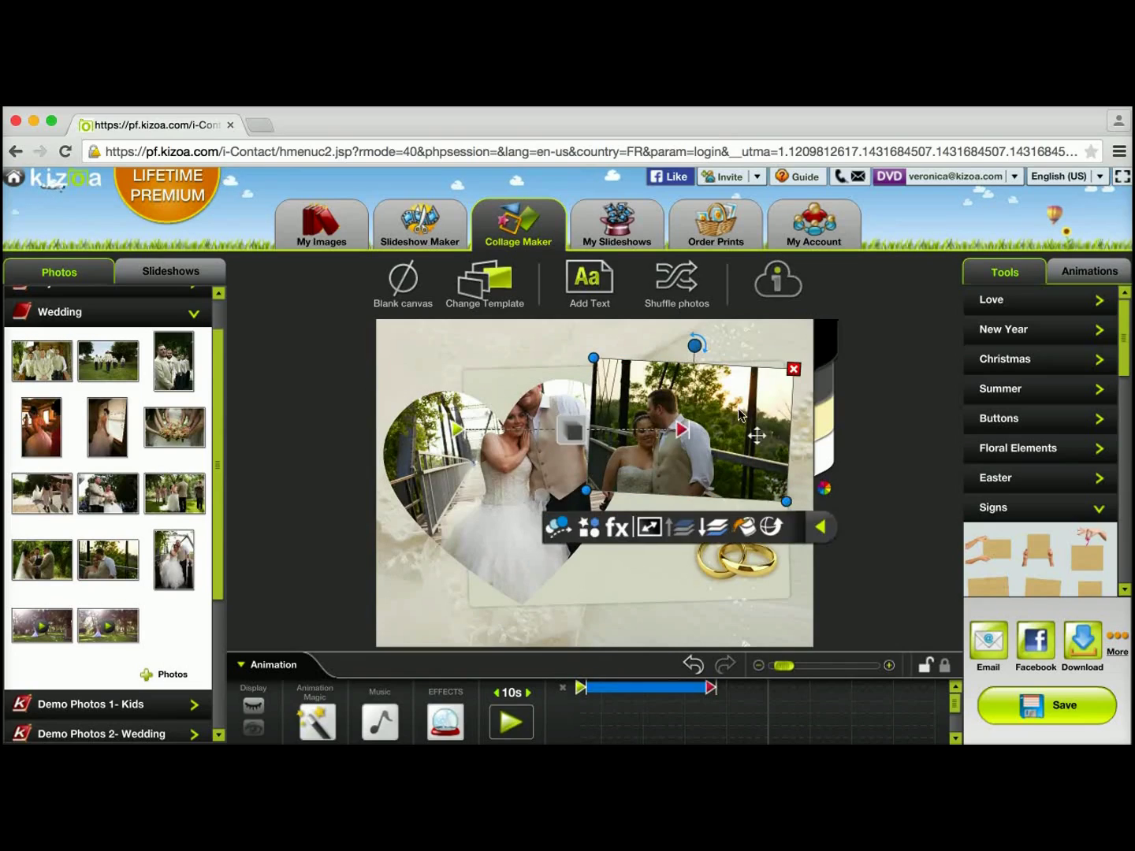
pyautogui.moveTo(756, 436); pyautogui.dragTo(766, 415)
# Shift the picture inside the heart shape downward so that both faces fit within the heart.
pyautogui.click(528, 505)
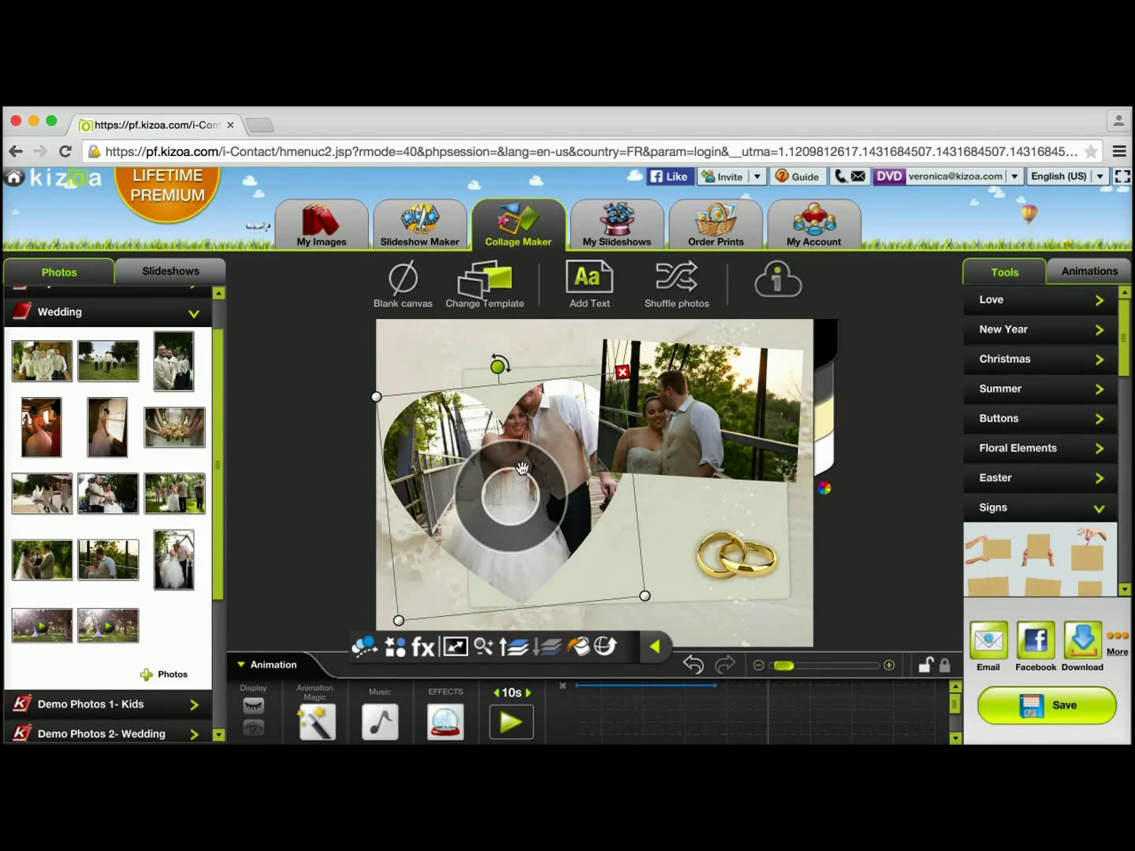
pyautogui.moveTo(513, 488); pyautogui.dragTo(520, 529)
pyautogui.click(886, 486)
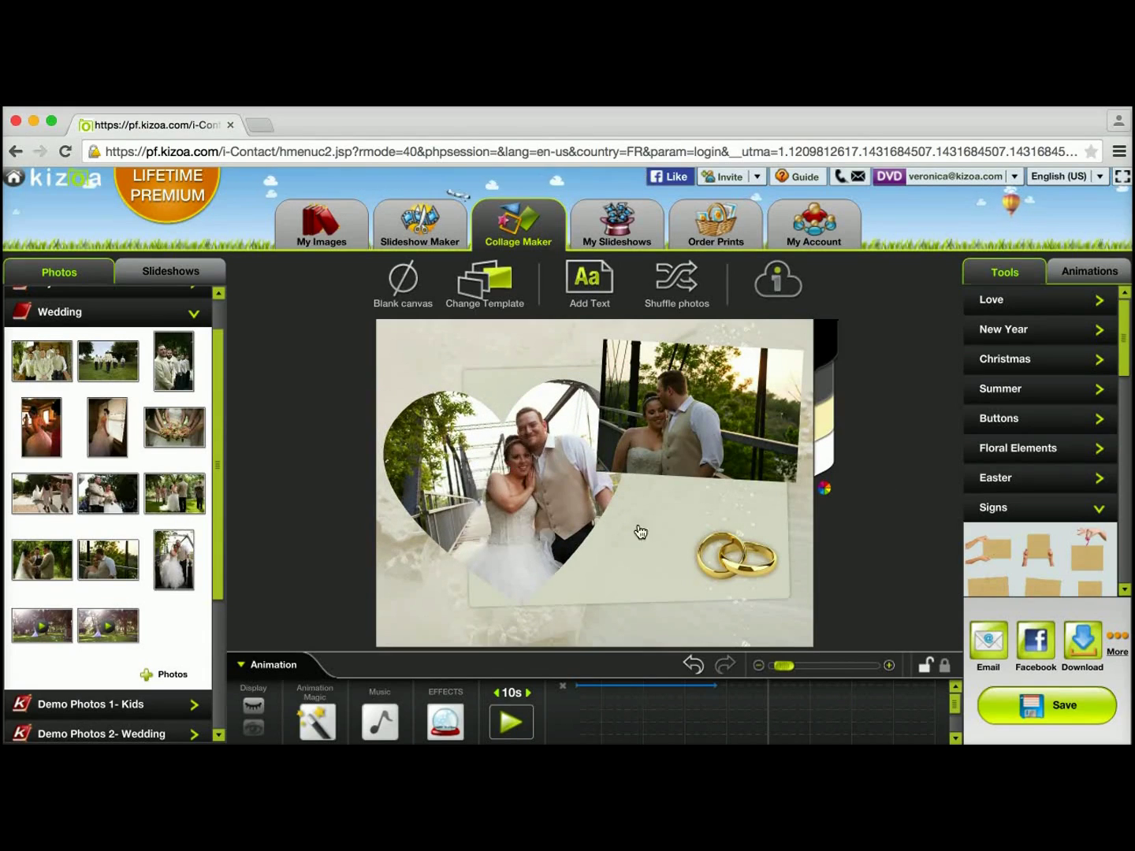
# Change the heart-shaped photo to an upright rectangle, move it up slightly, and nudge the landscape couple photo slightly left.
pyautogui.click(554, 514)
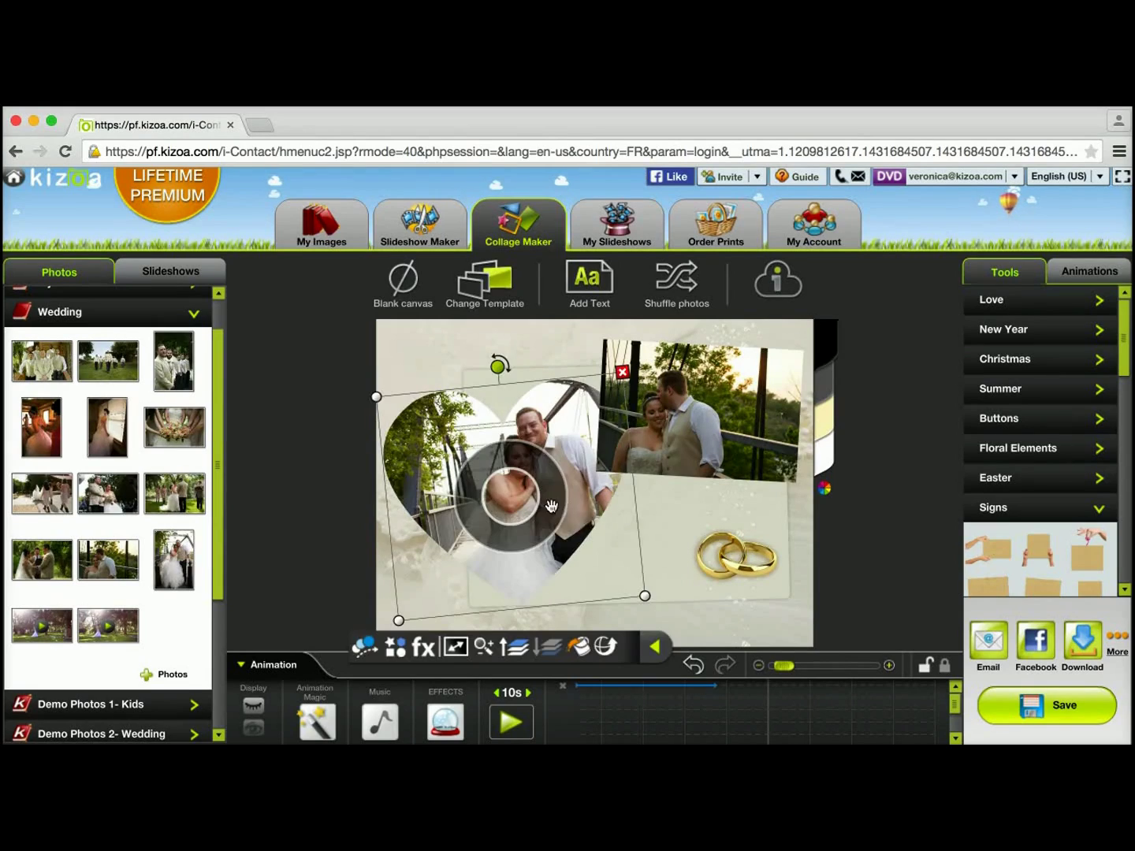
pyautogui.click(394, 648)
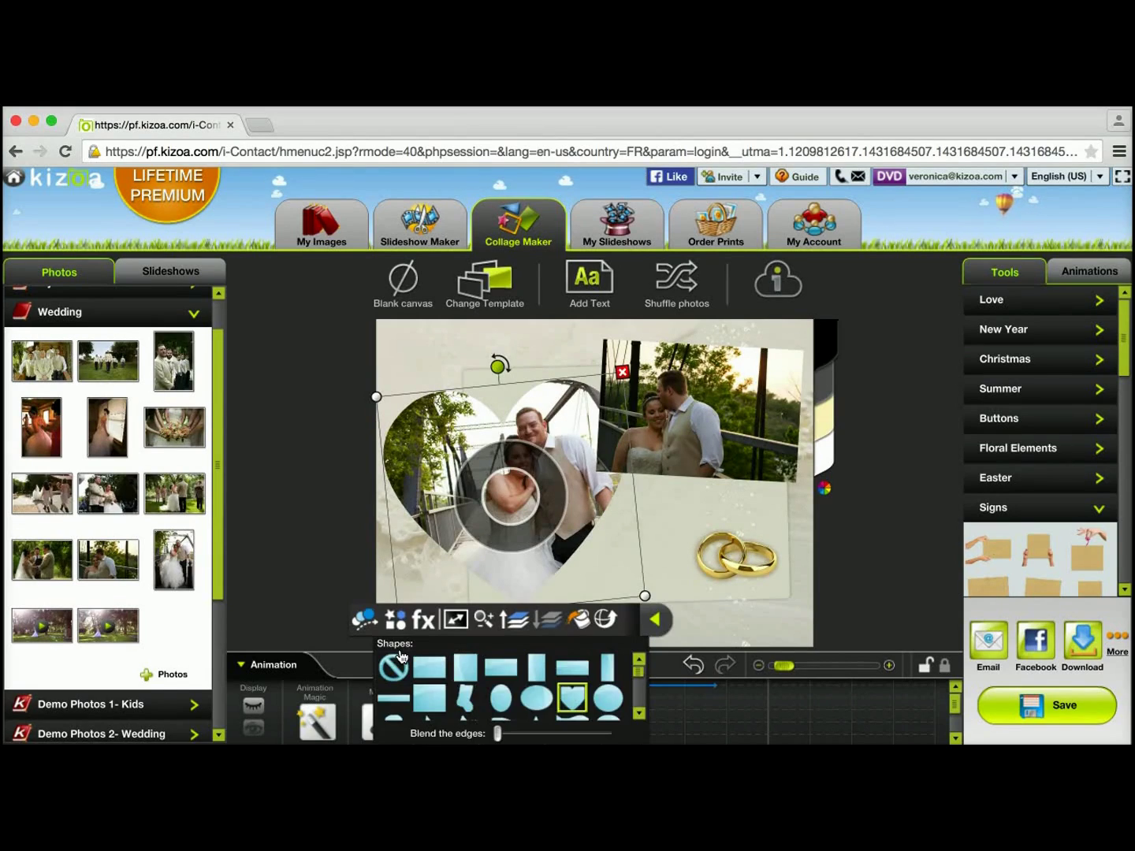
pyautogui.click(539, 676)
pyautogui.moveTo(557, 588); pyautogui.dragTo(561, 540)
pyautogui.click(745, 441)
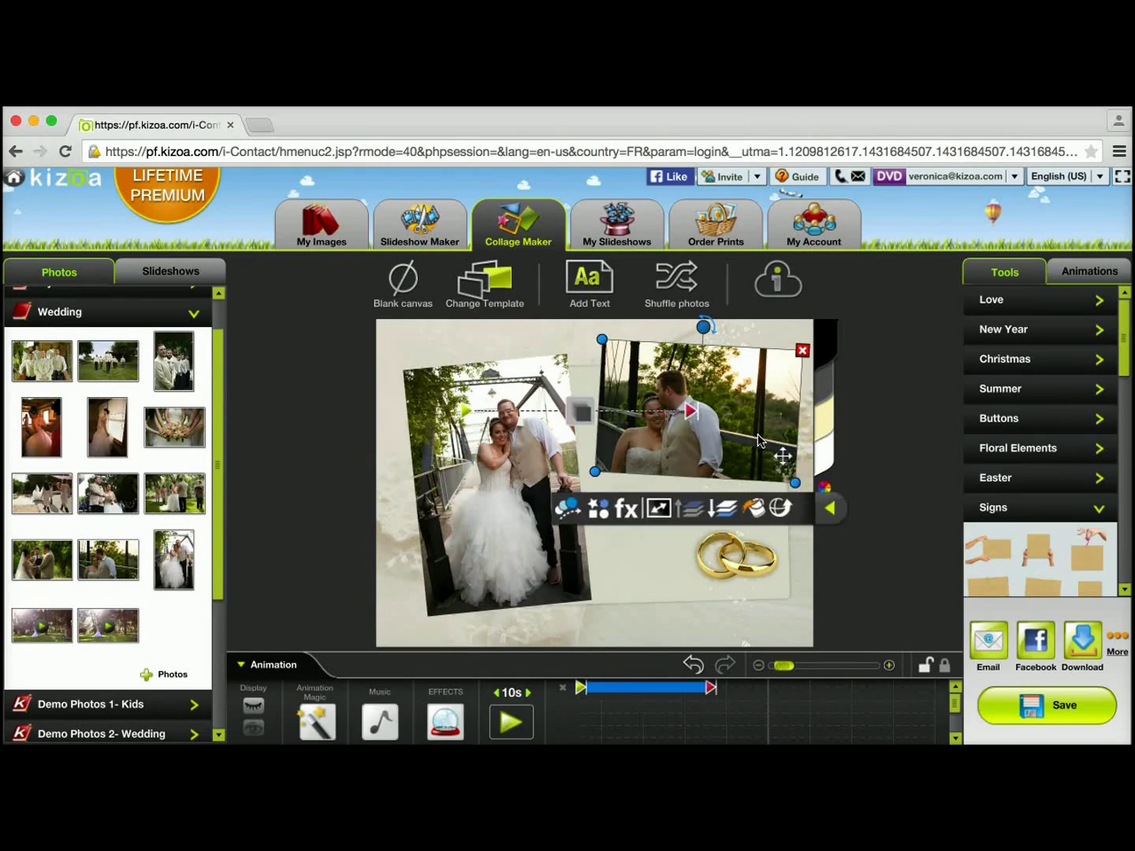
pyautogui.click(907, 450)
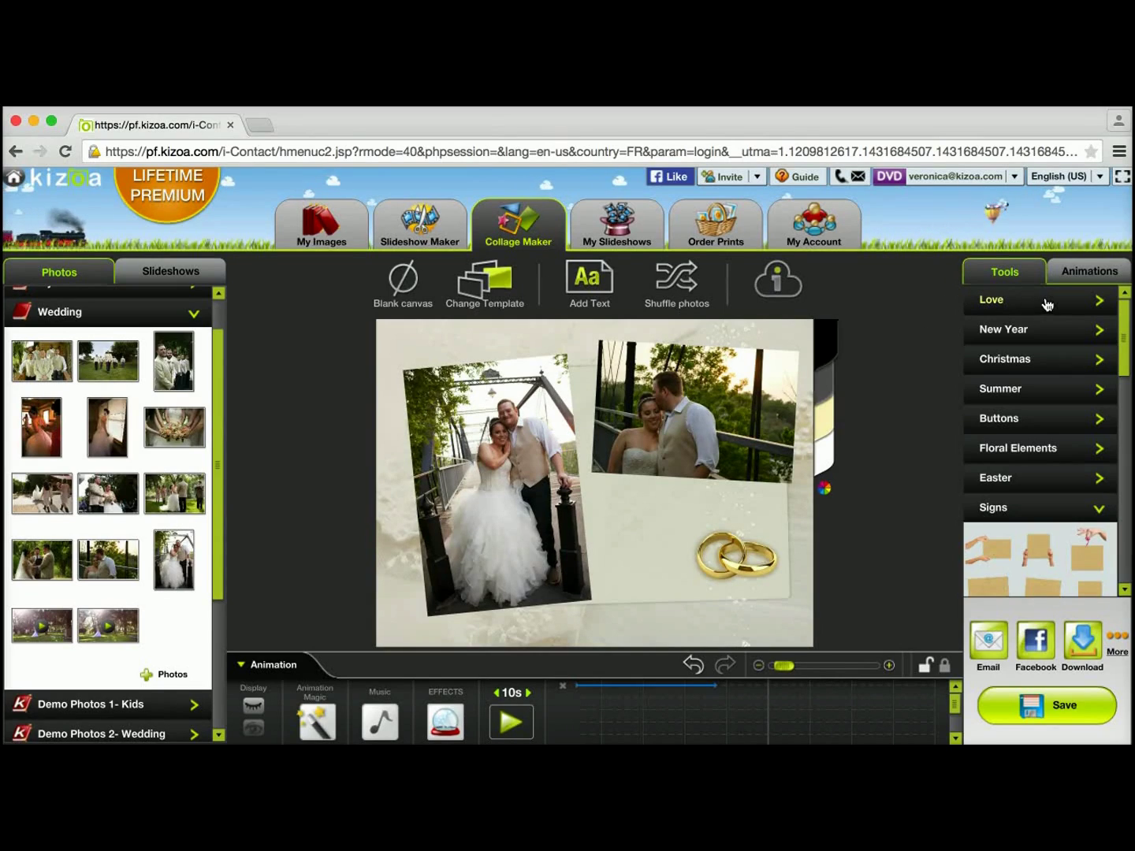
# Add the pink long-stemmed flower from the Love graphics, place it at the canvas's lower-left edge and enlarge it.
pyautogui.click(1098, 300)
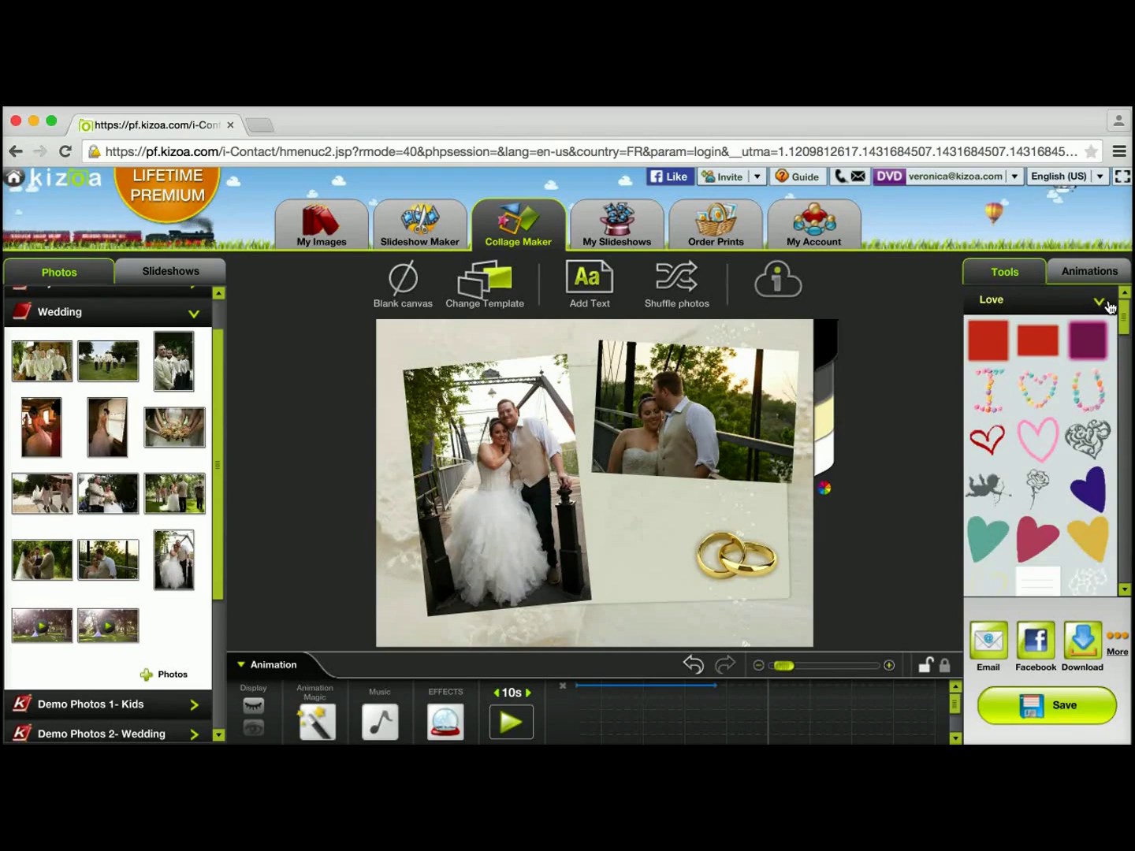
pyautogui.moveTo(1125, 313); pyautogui.dragTo(1127, 346)
pyautogui.click(1086, 433)
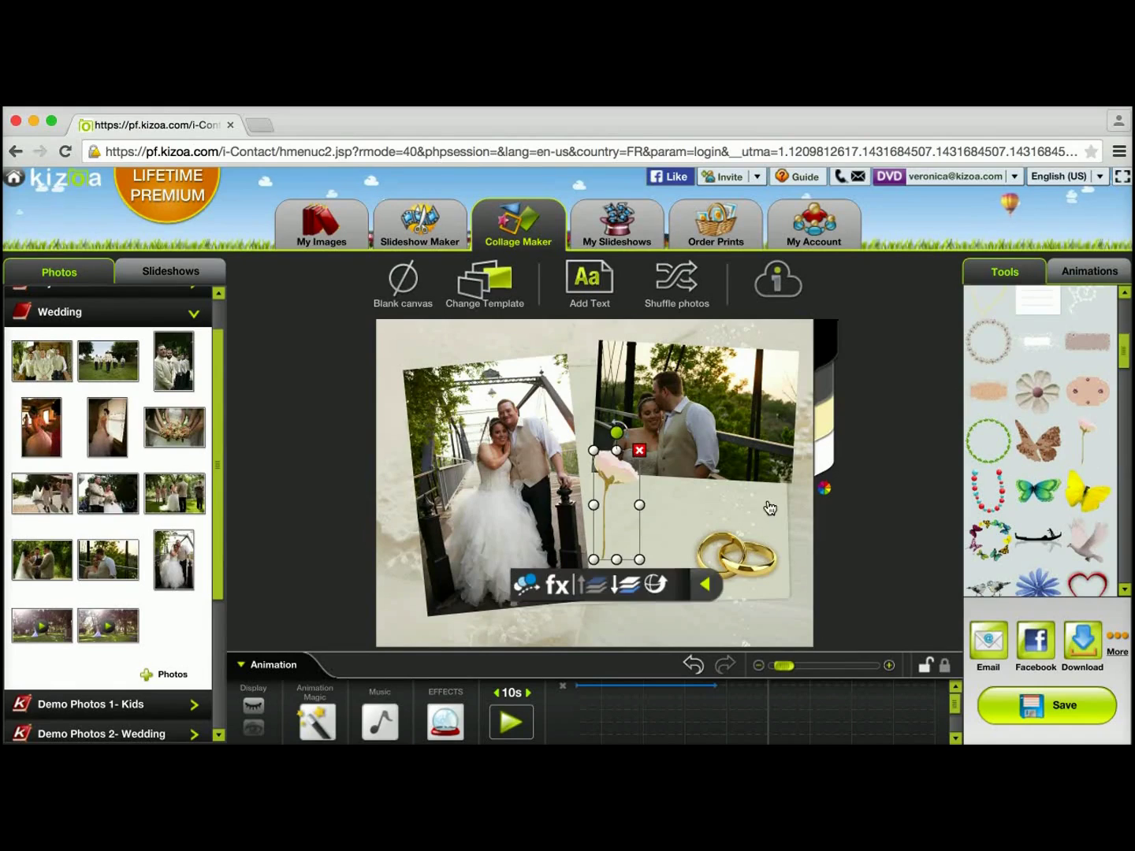
pyautogui.moveTo(616, 483); pyautogui.dragTo(406, 448)
pyautogui.moveTo(431, 529); pyautogui.dragTo(438, 595)
pyautogui.click(915, 416)
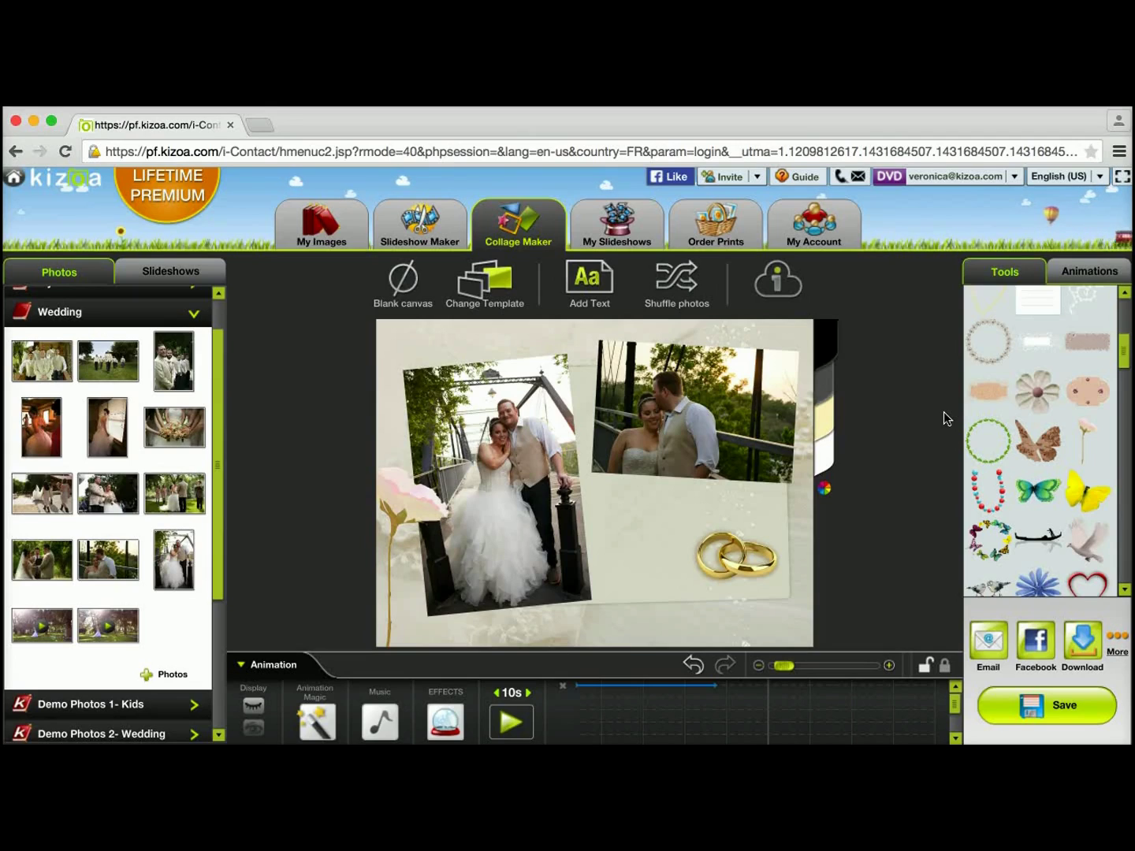
pyautogui.click(688, 424)
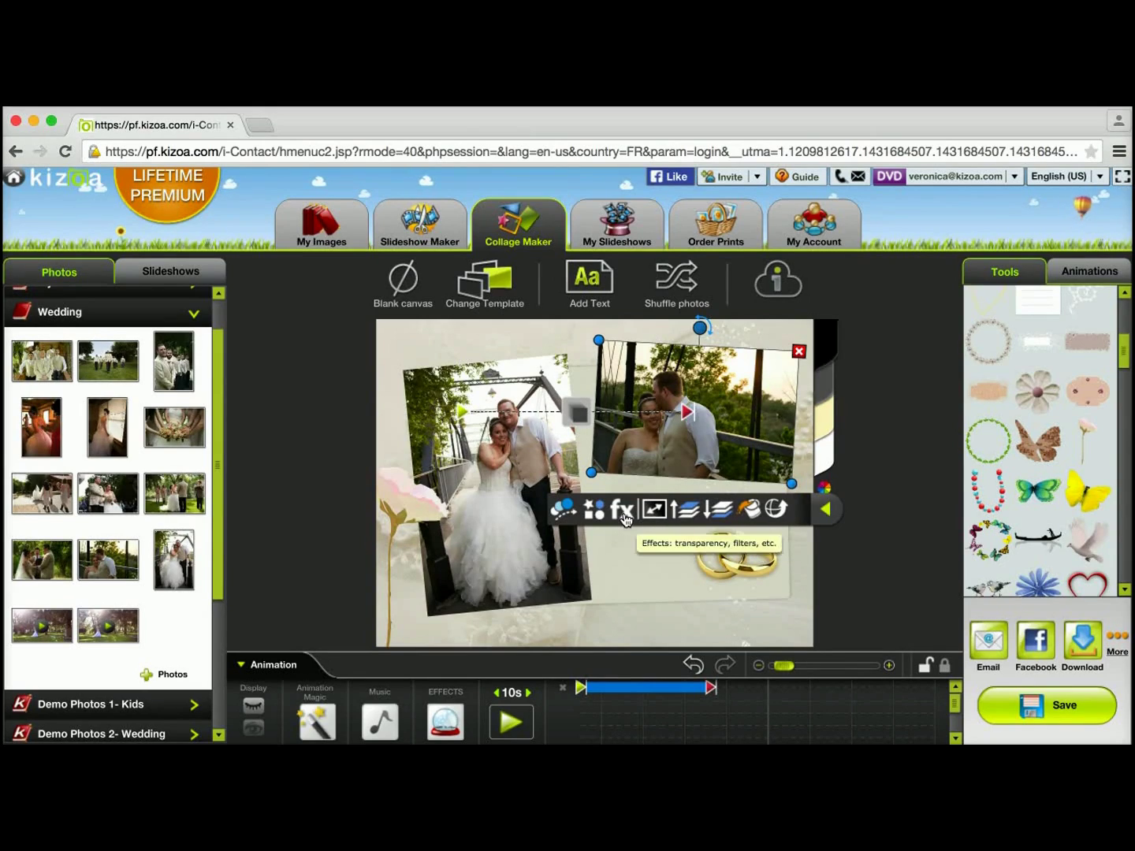
pyautogui.click(901, 433)
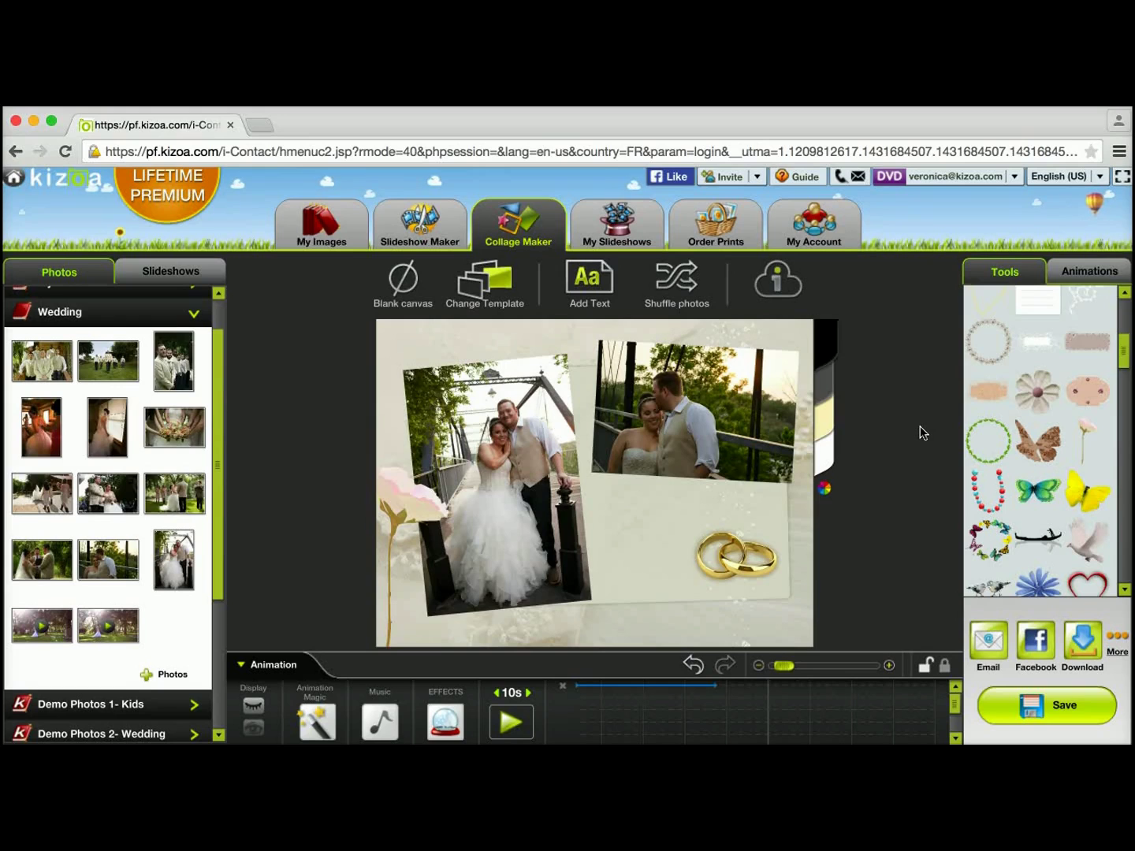